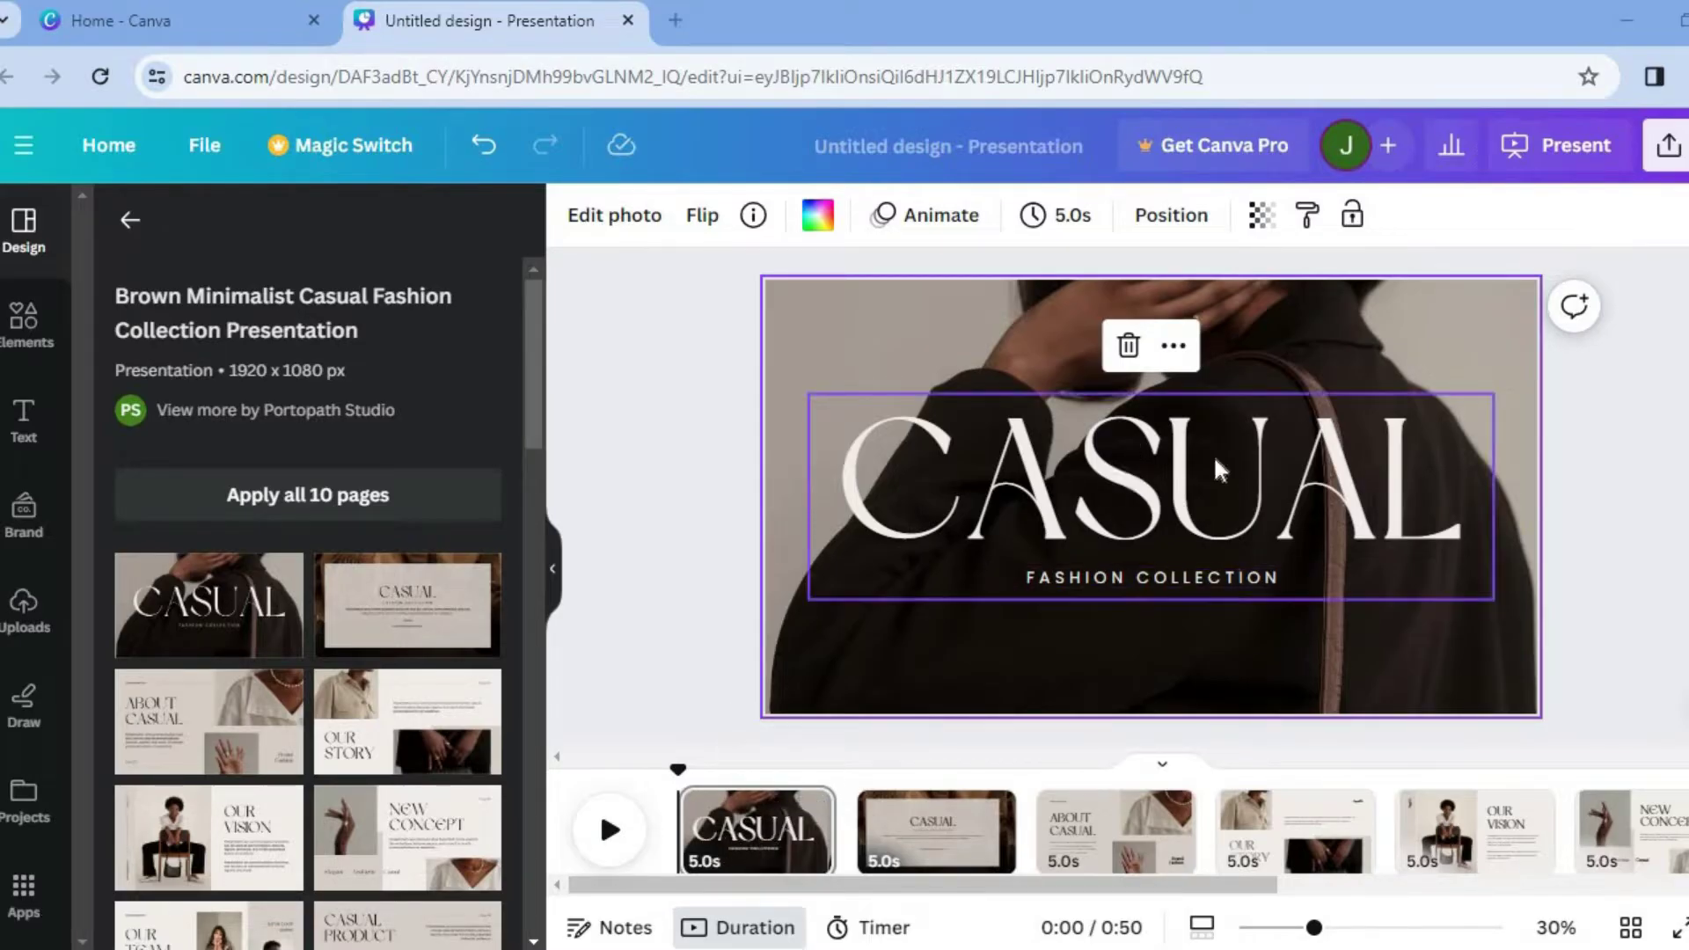
Step: Select the CASUAL title text box on slide 1
click(1165, 498)
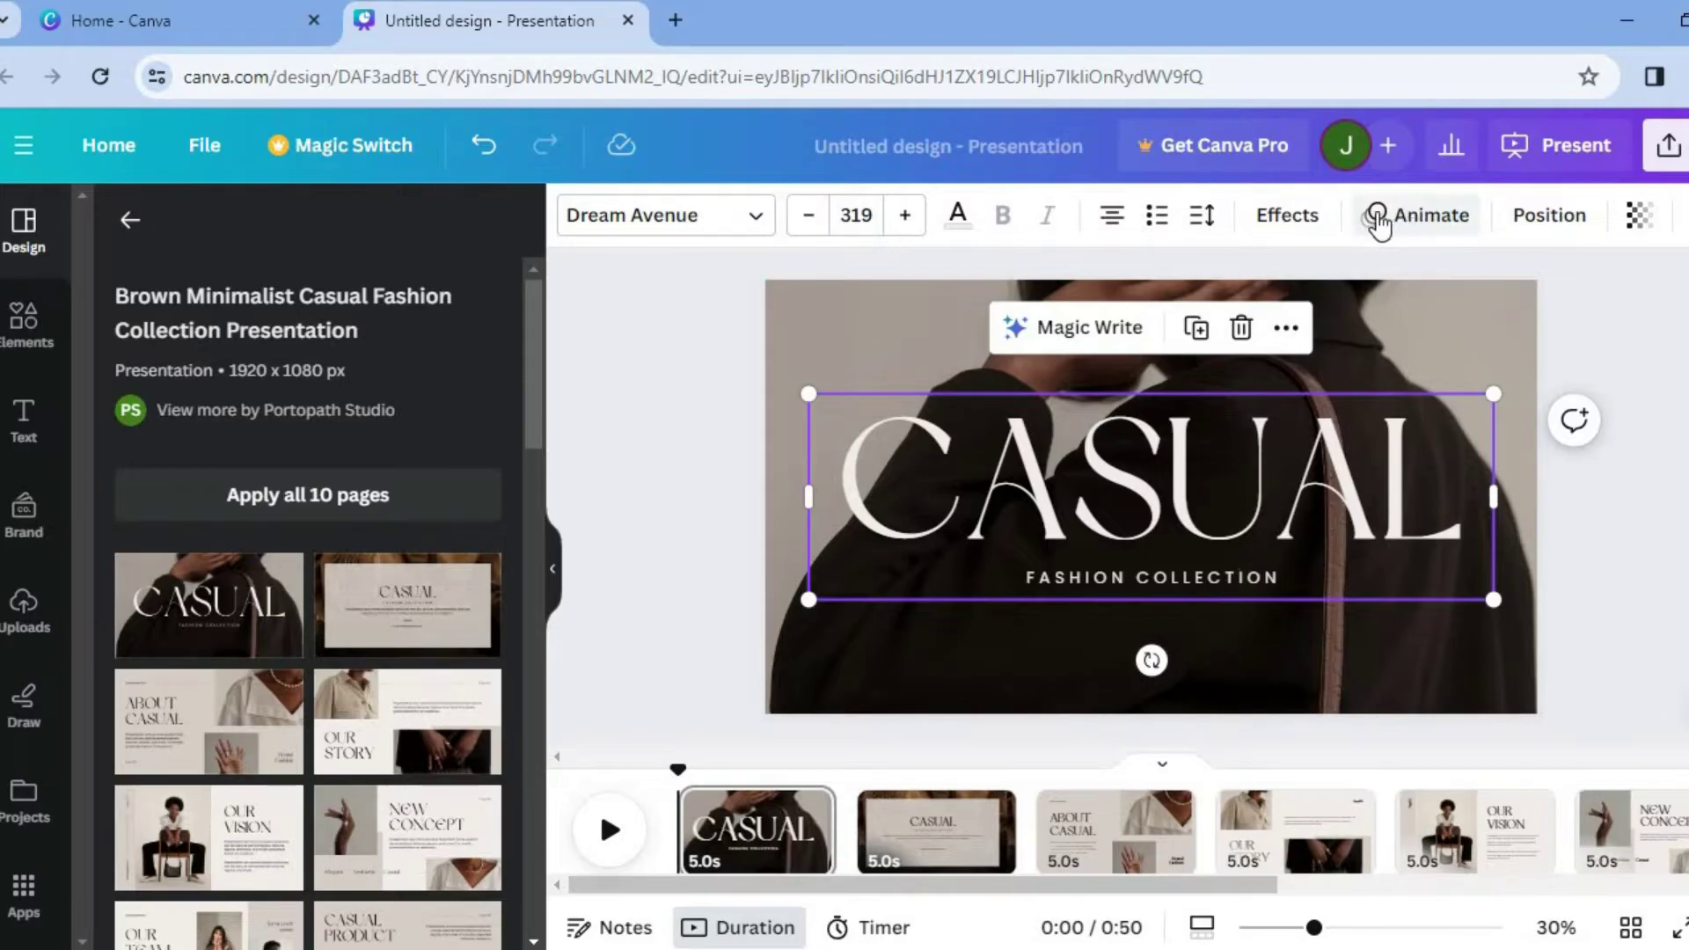
Step: Apply the Wipe text animation to the CASUAL title, playing on both enter and exit
click(1410, 226)
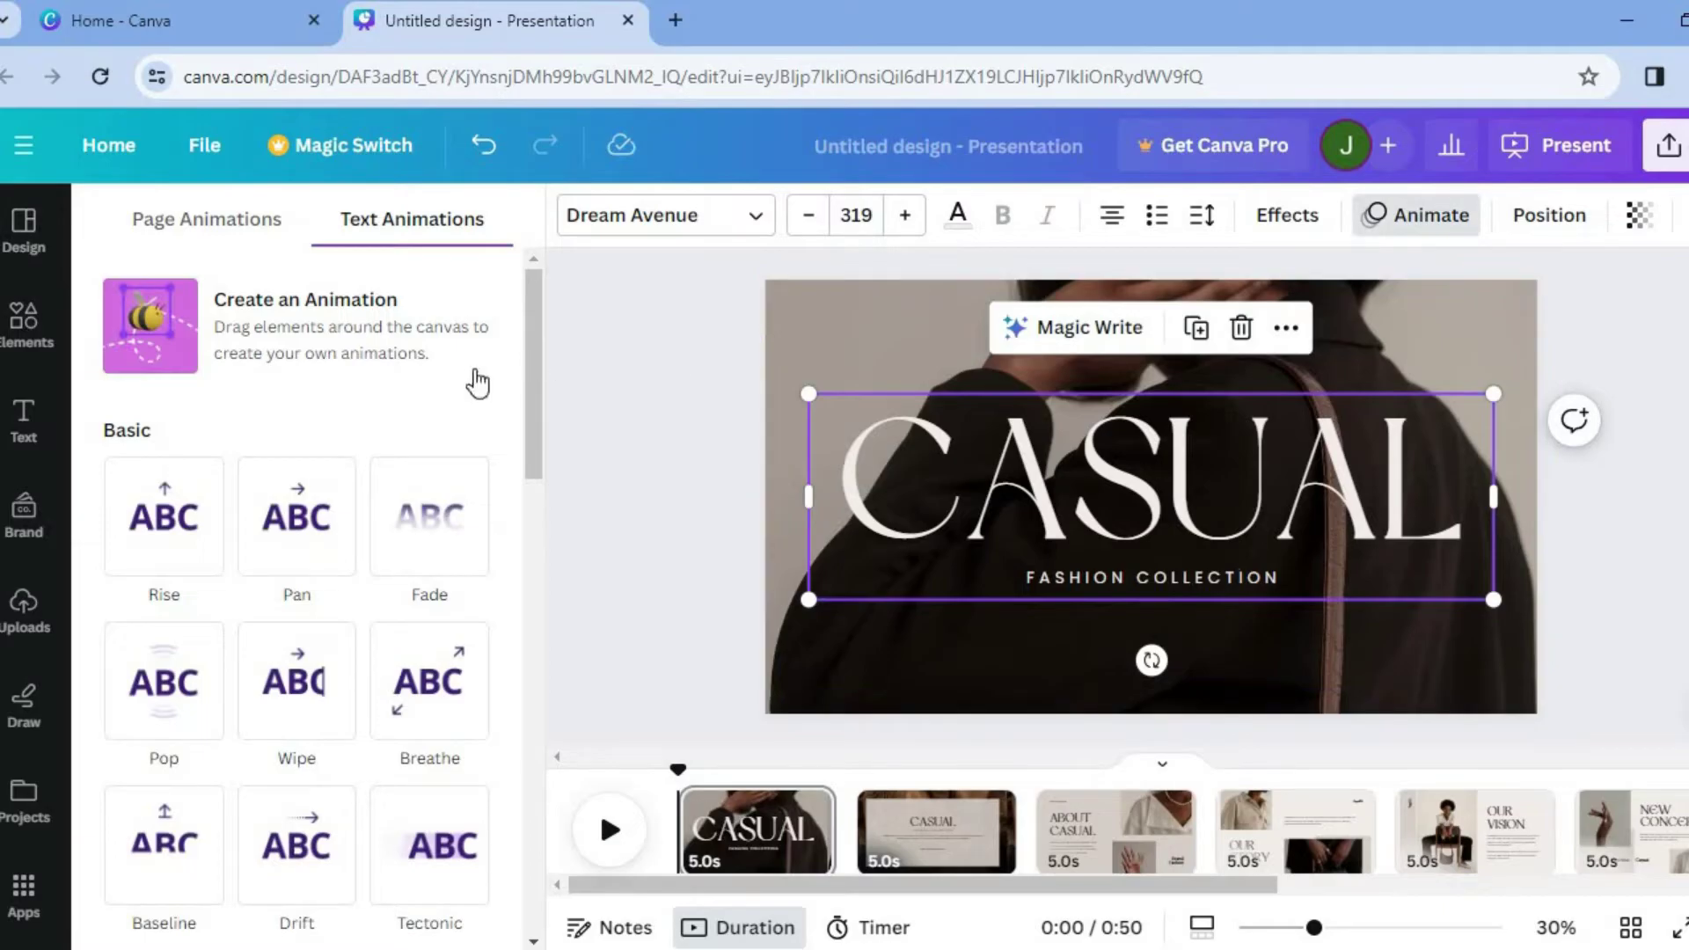
scroll(538, 387, down, 1)
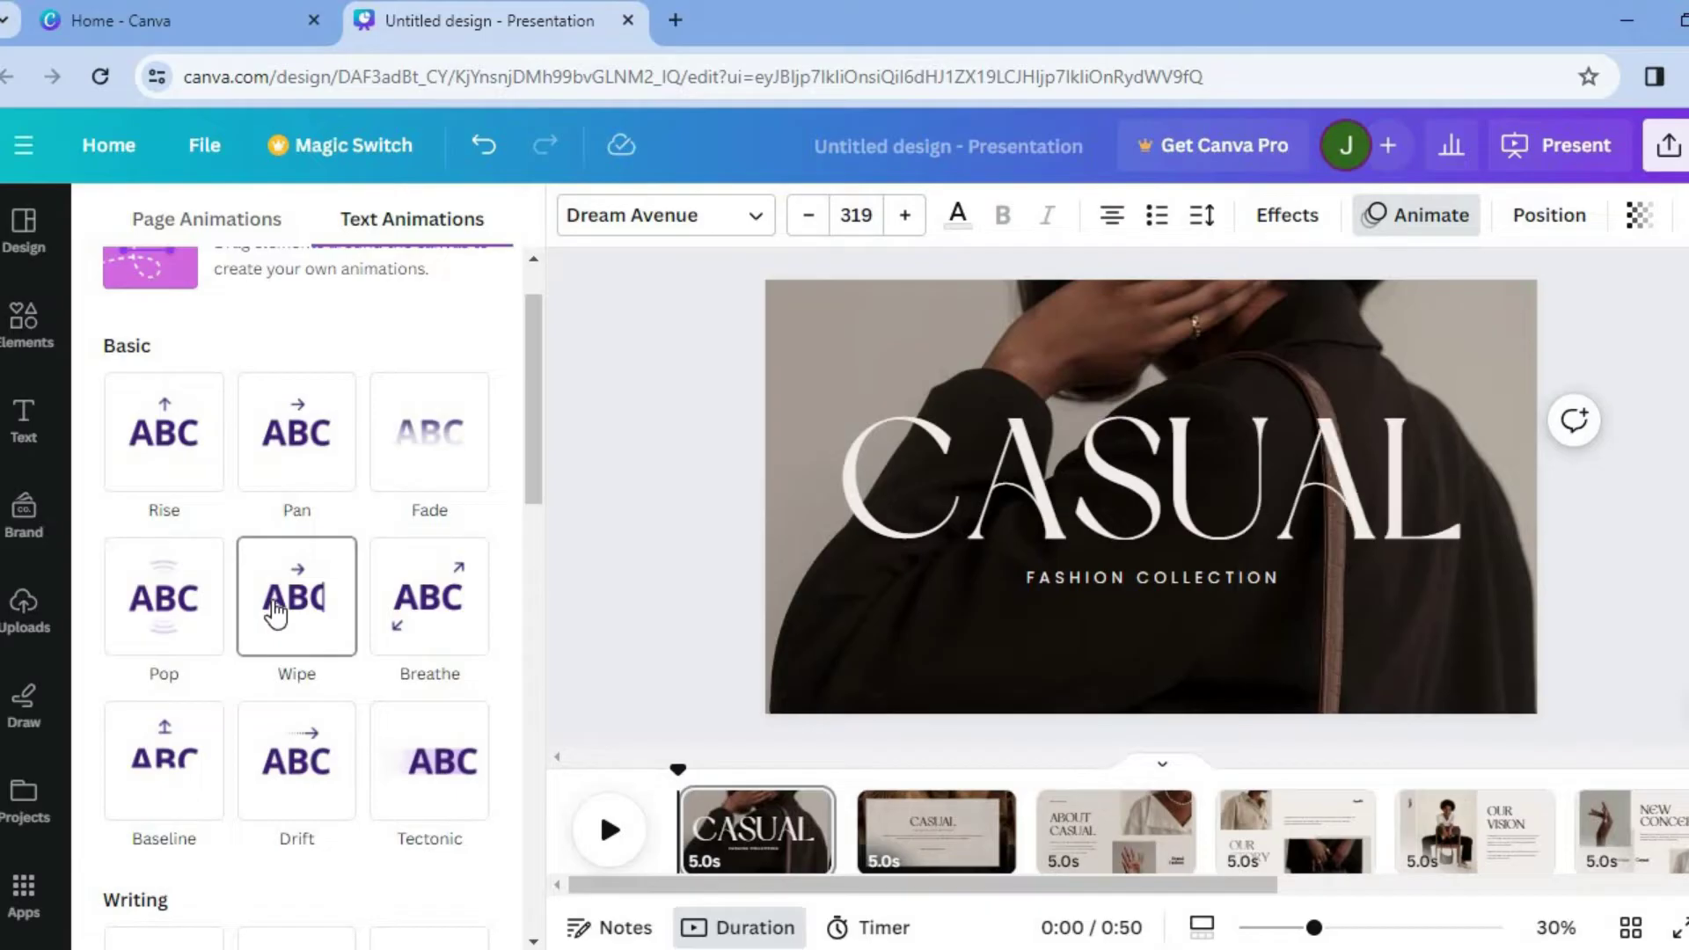
click(274, 608)
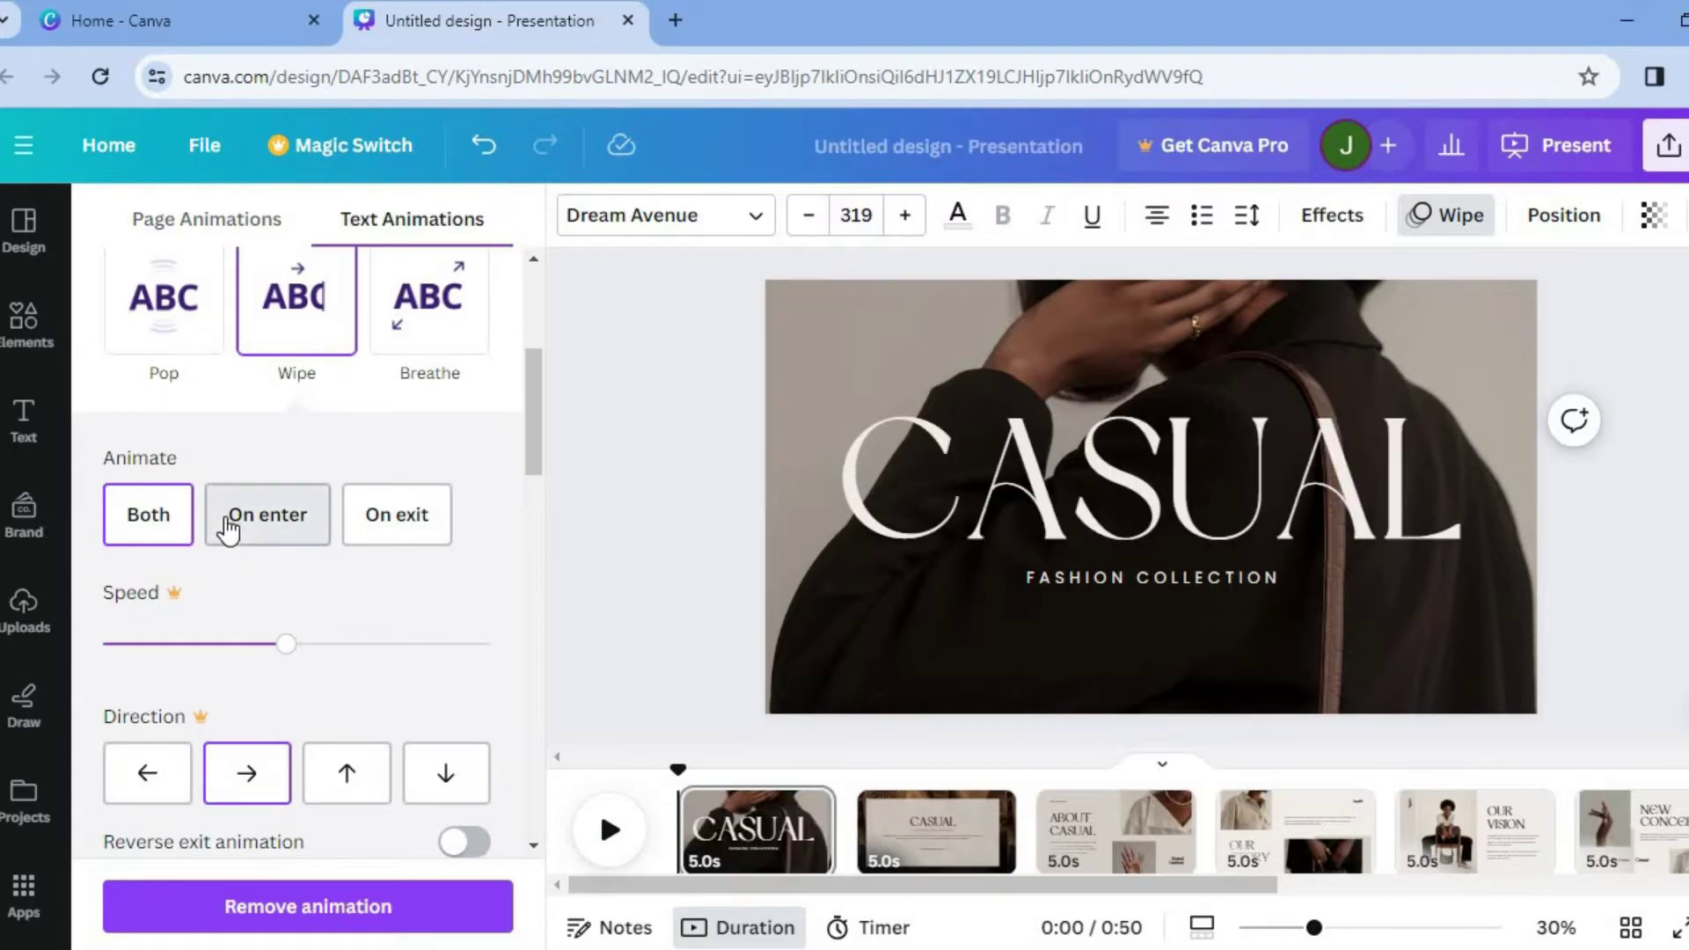
click(275, 526)
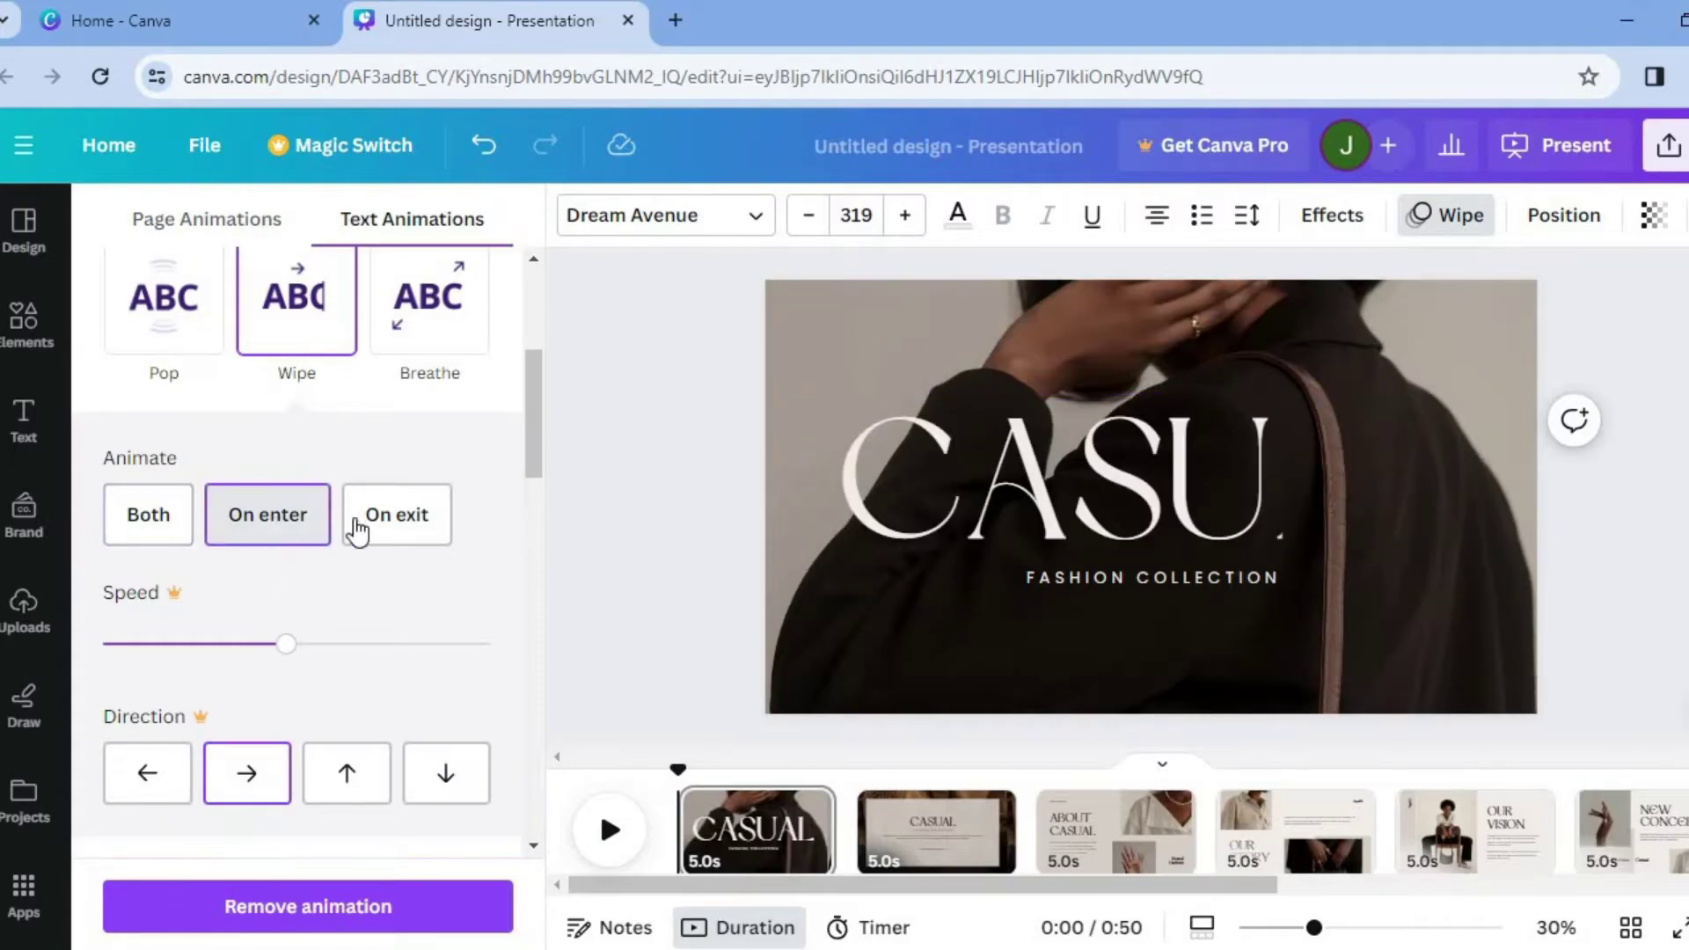
click(394, 526)
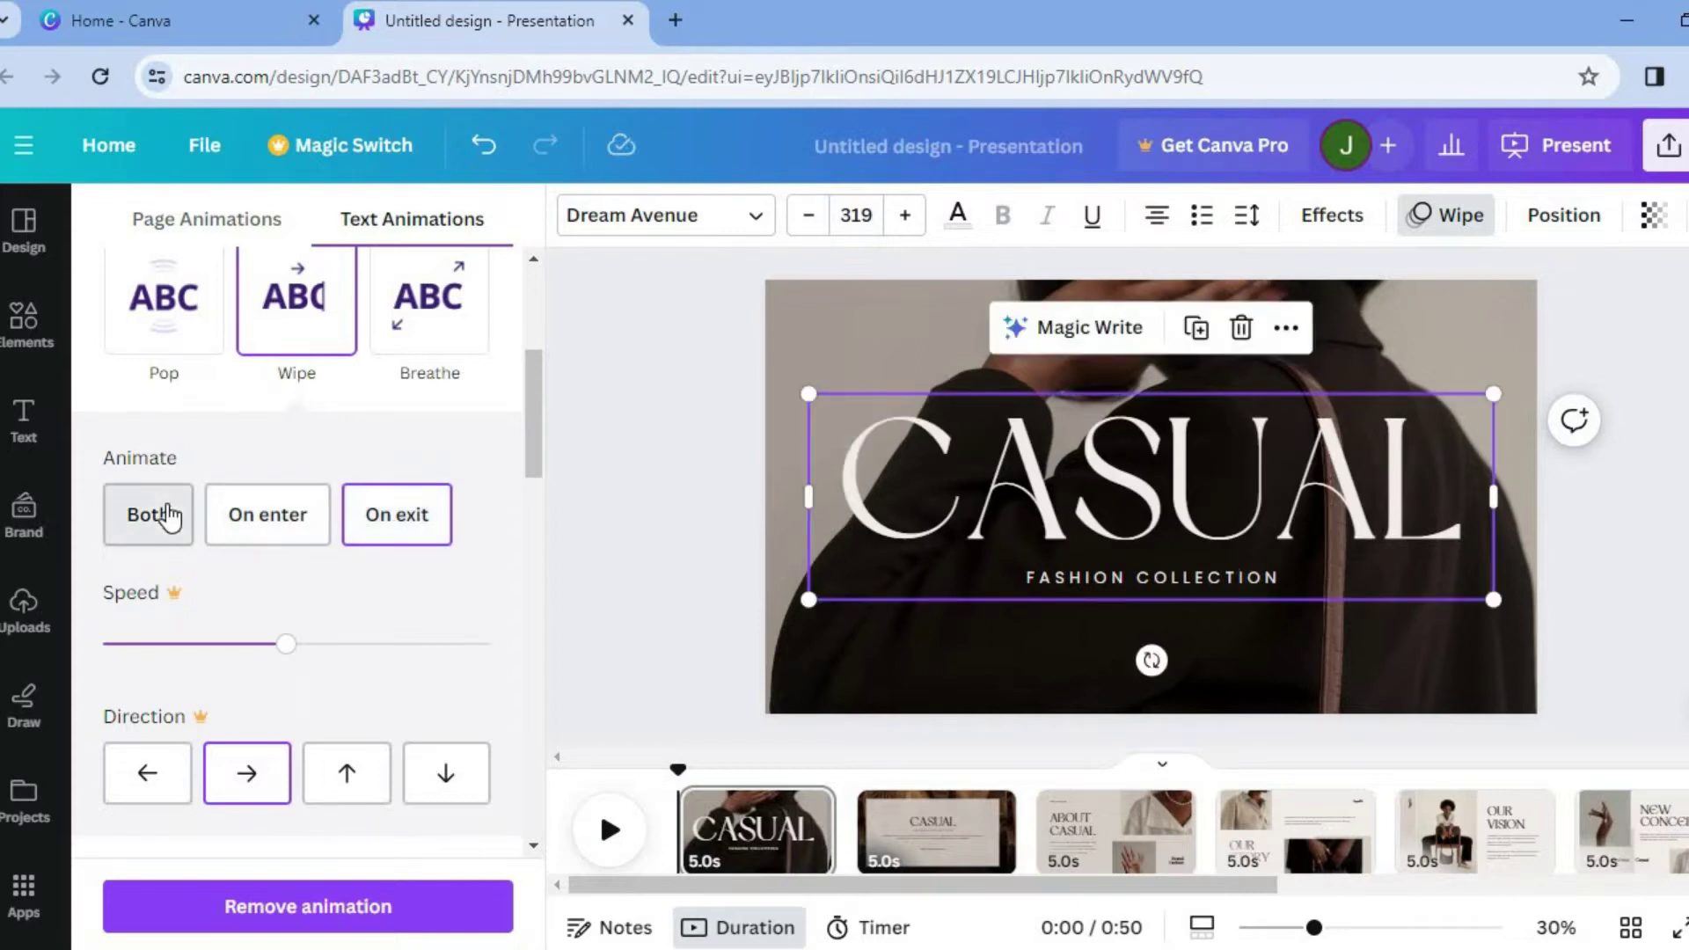
click(164, 515)
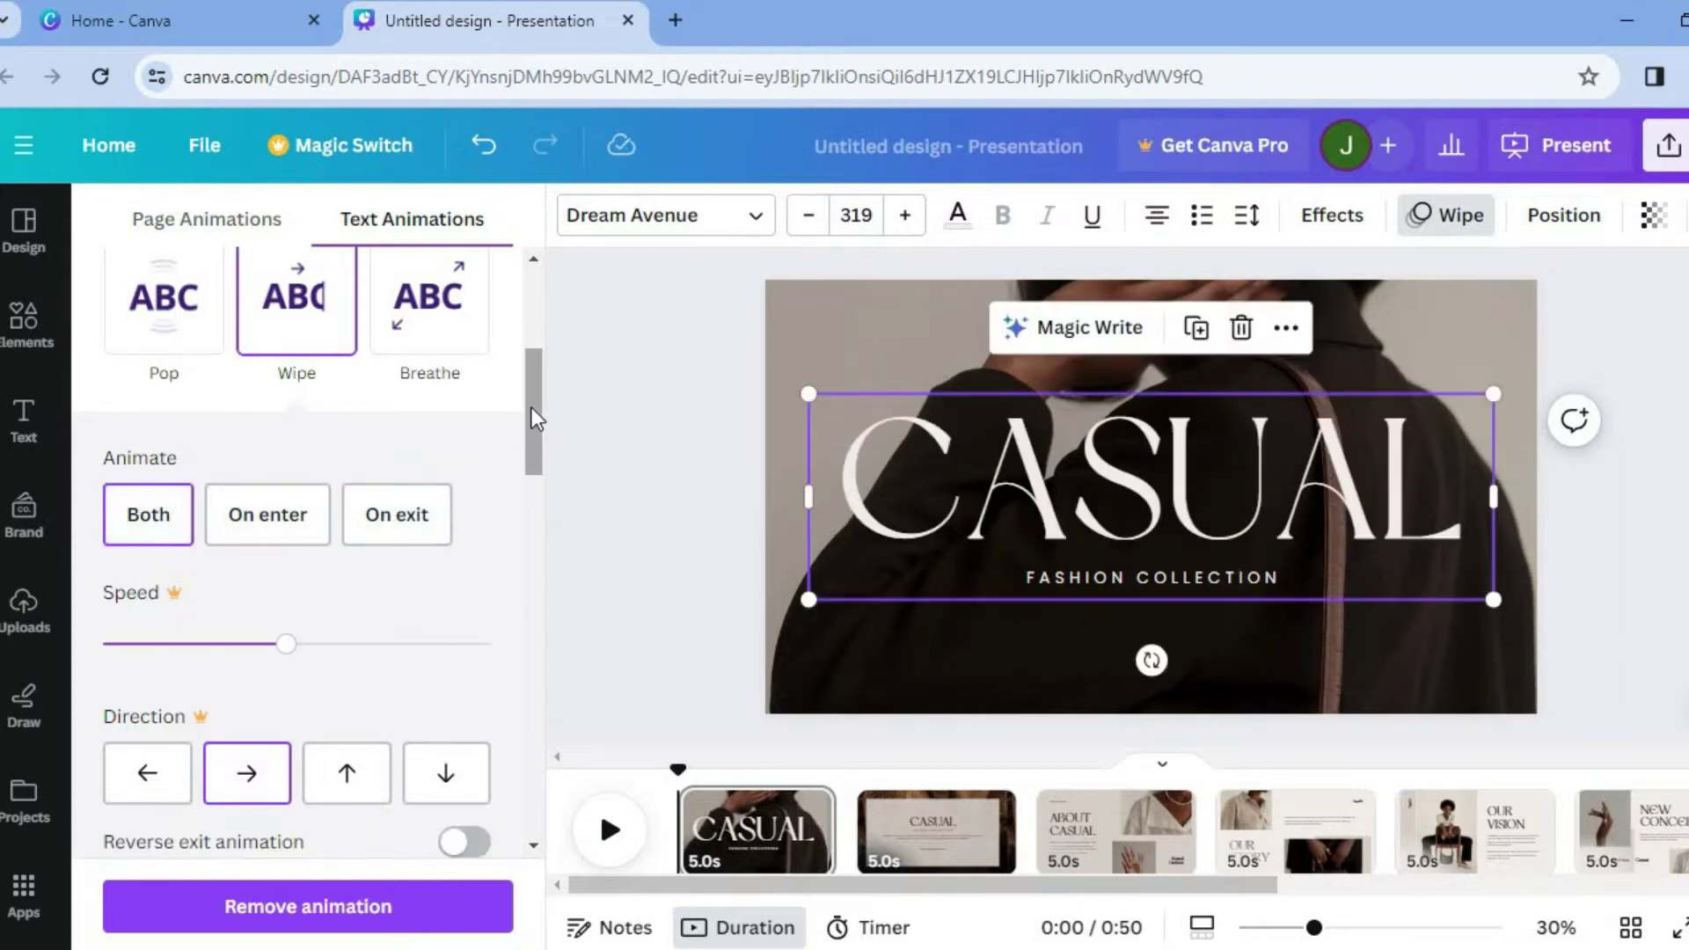
drag(530, 410, 519, 445)
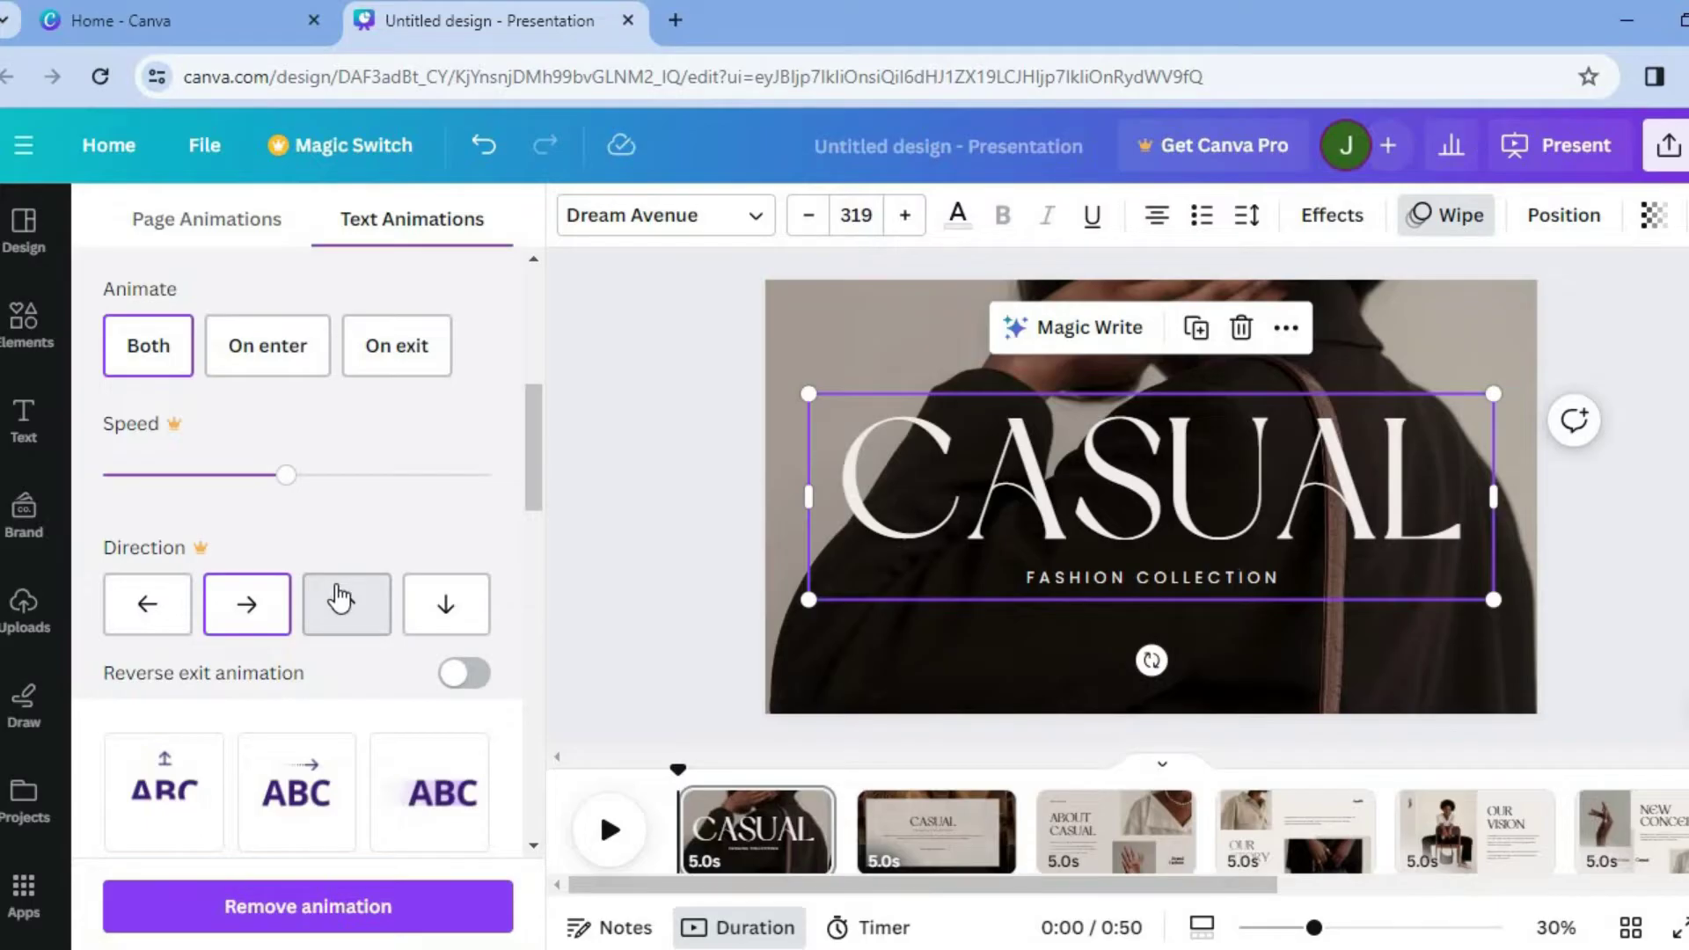
drag(526, 466, 526, 524)
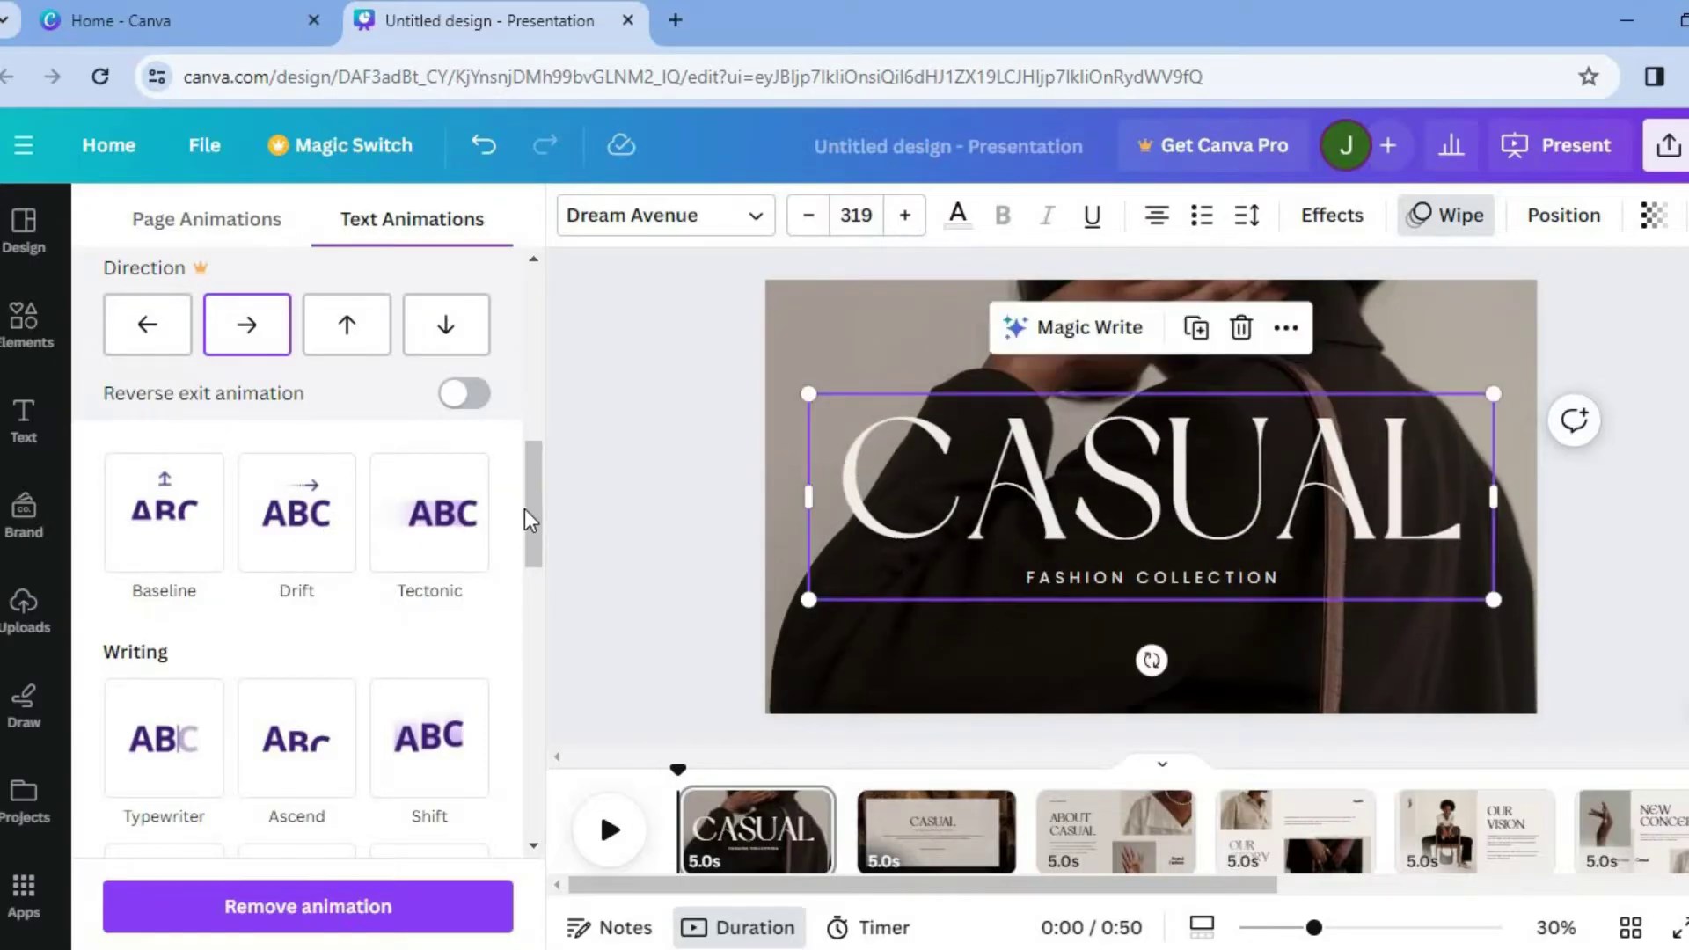
drag(526, 525, 526, 557)
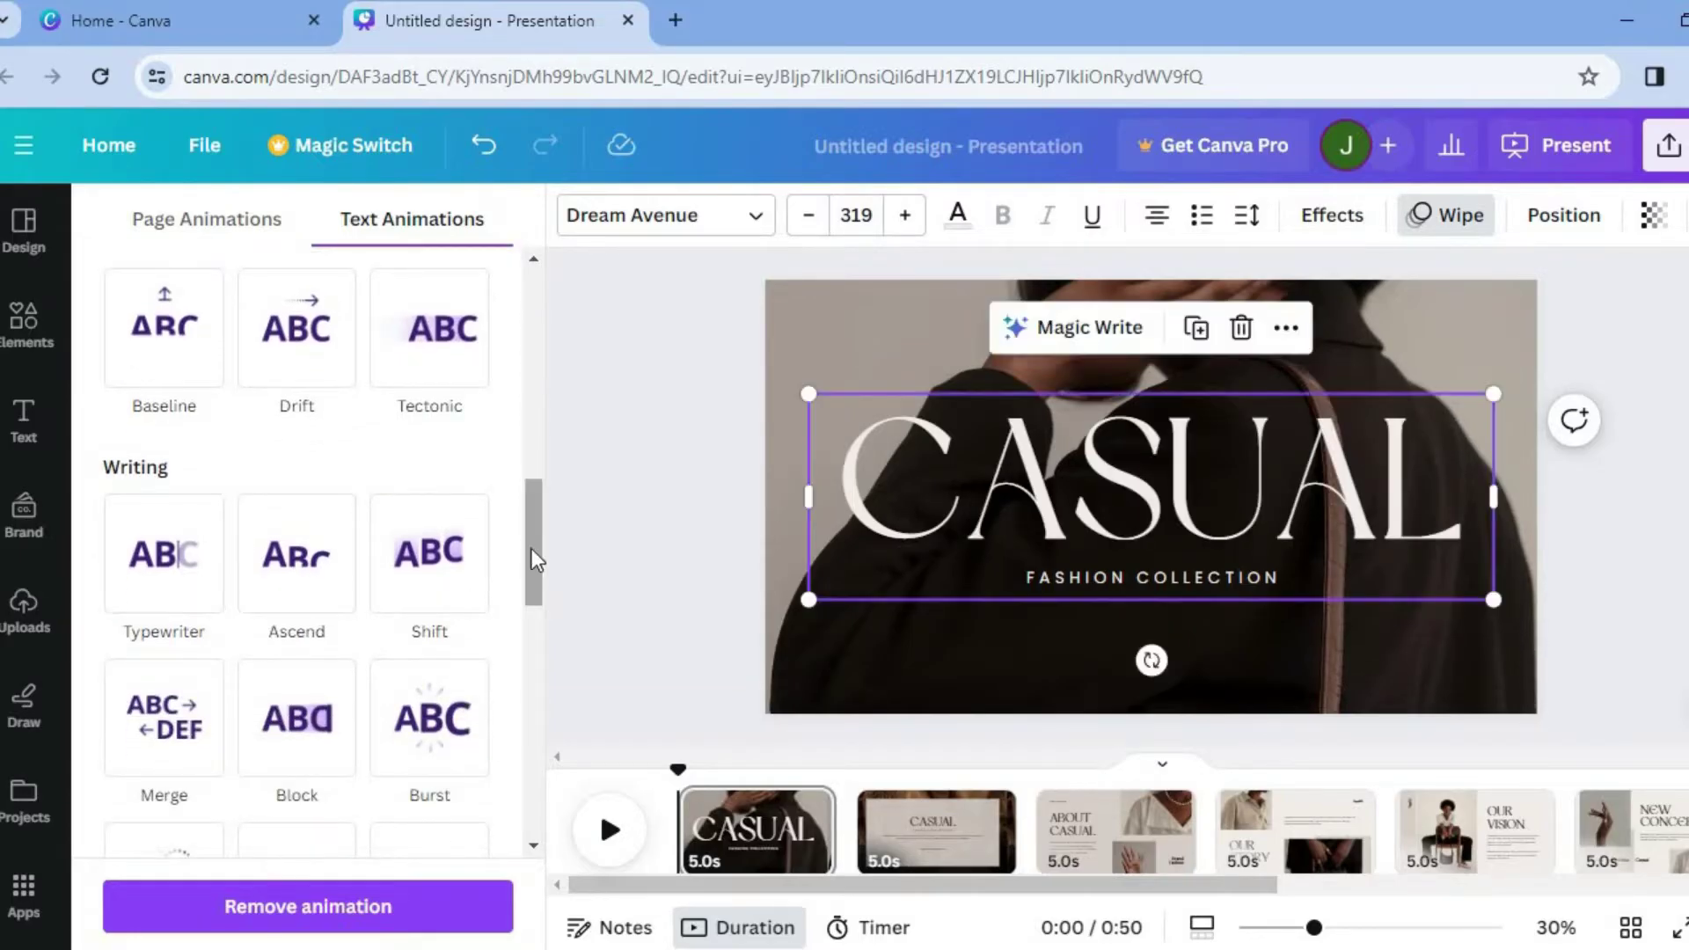
drag(531, 548, 533, 325)
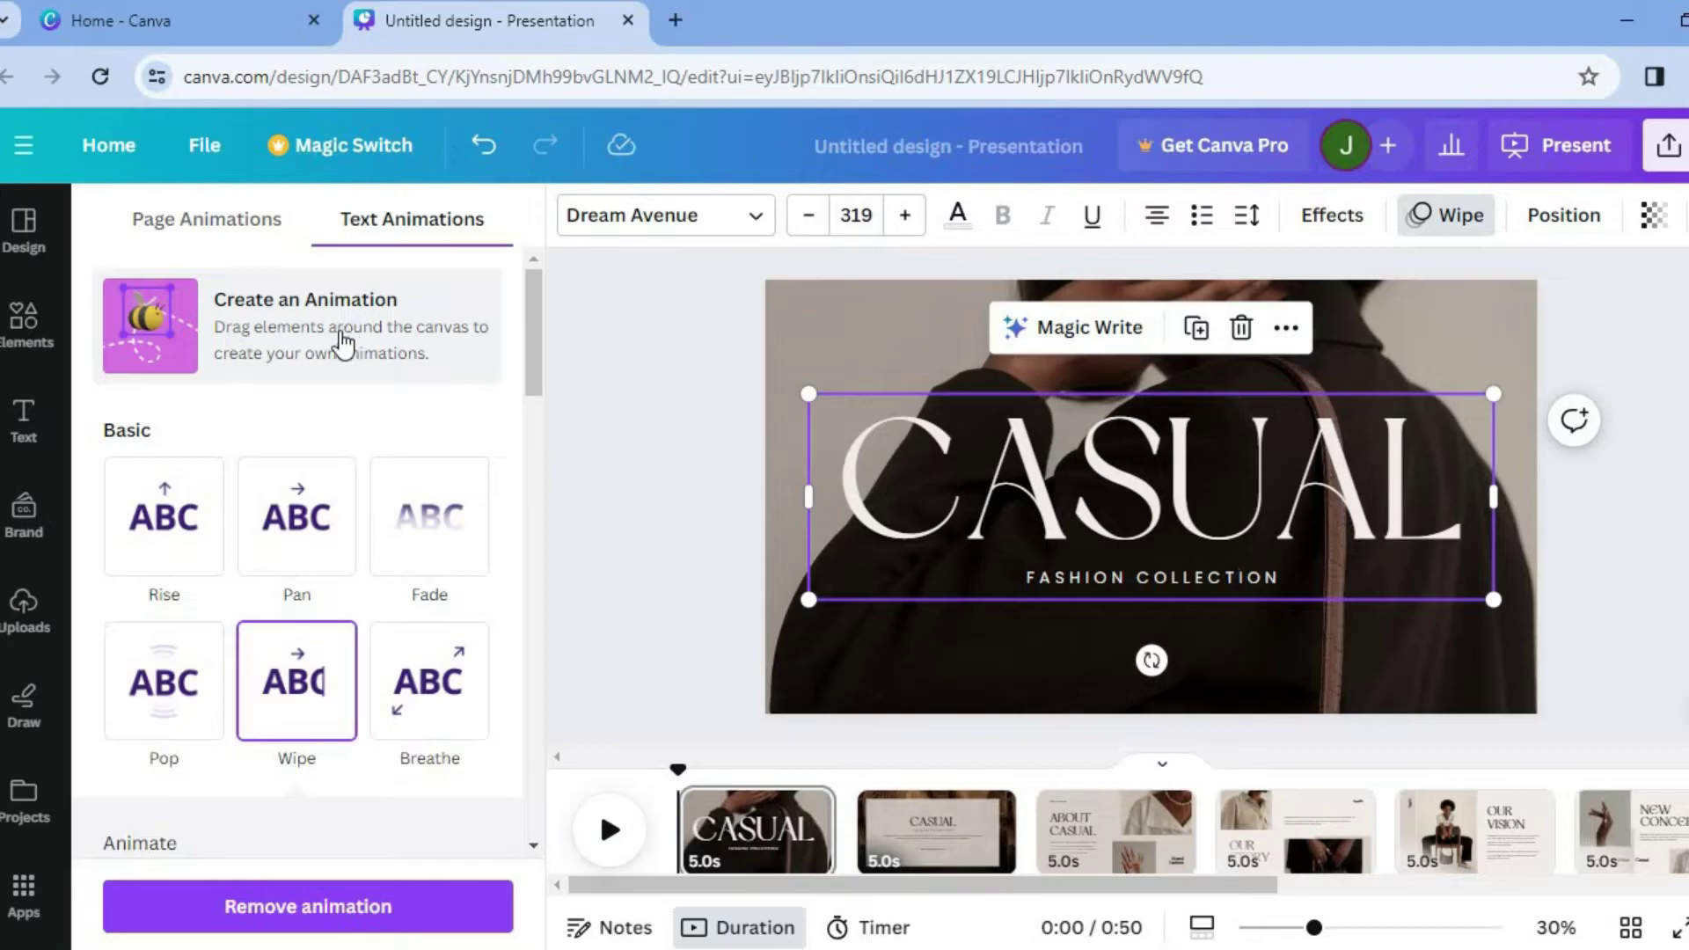
Step: Drag CASUAL rightward as a custom motion path, with Smooth movement and a lowered Speed
click(302, 313)
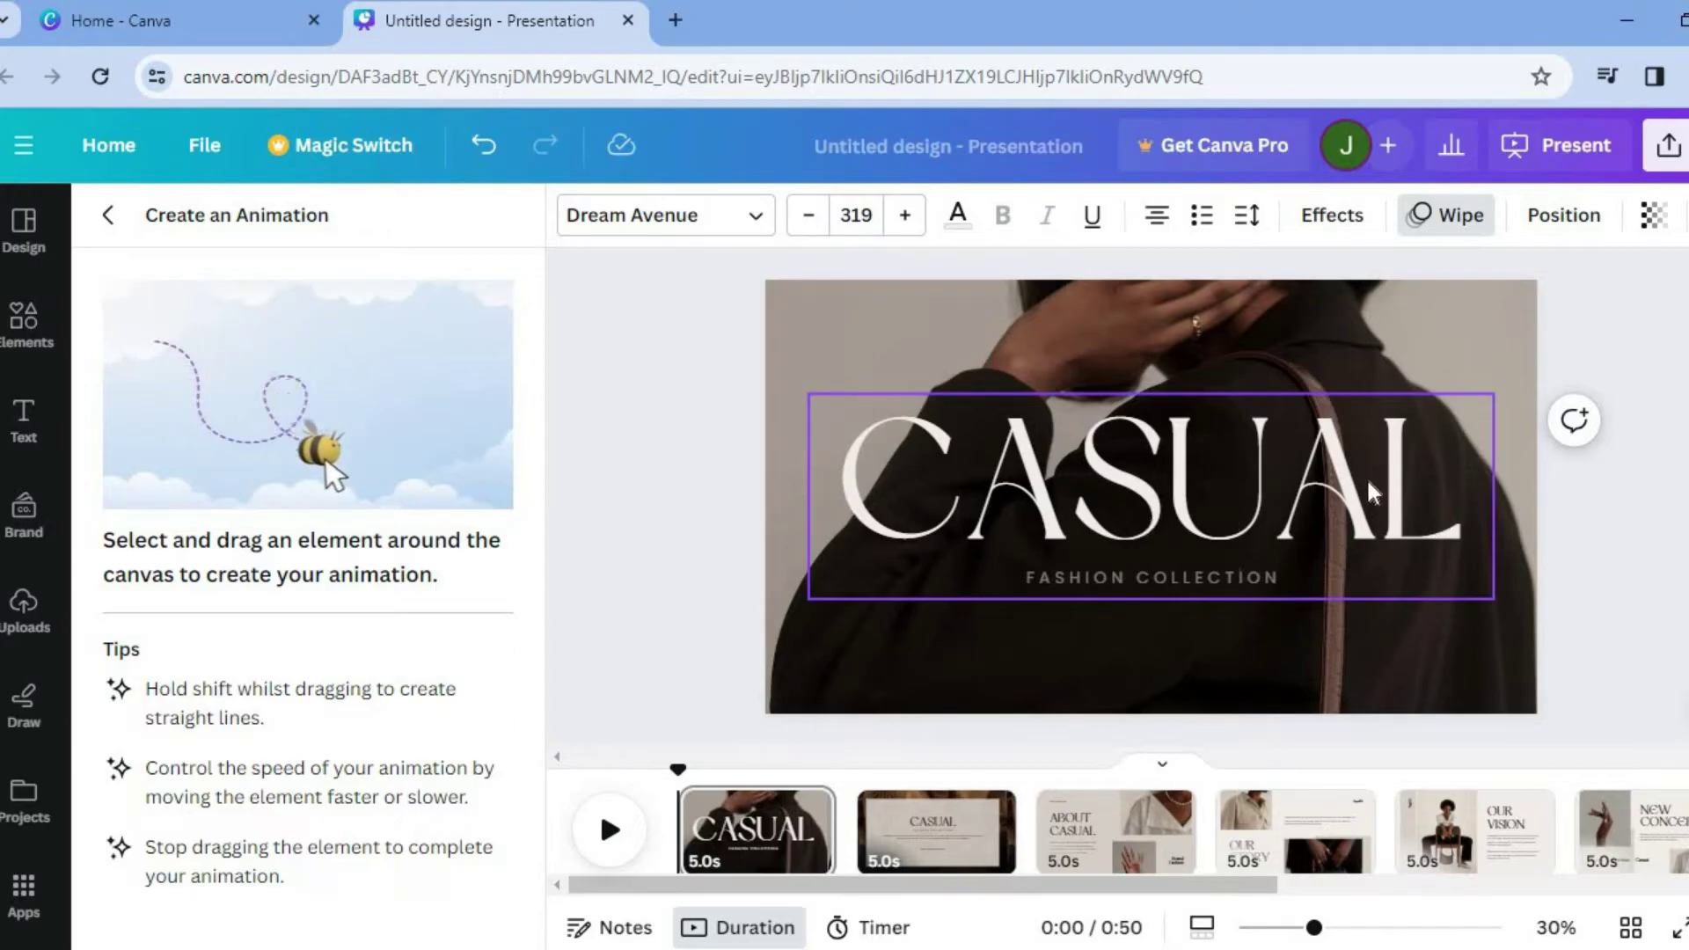
mouse_move(1156, 483)
mouse_down()
mouse_move(1091, 486)
mouse_move(1383, 473)
mouse_up()
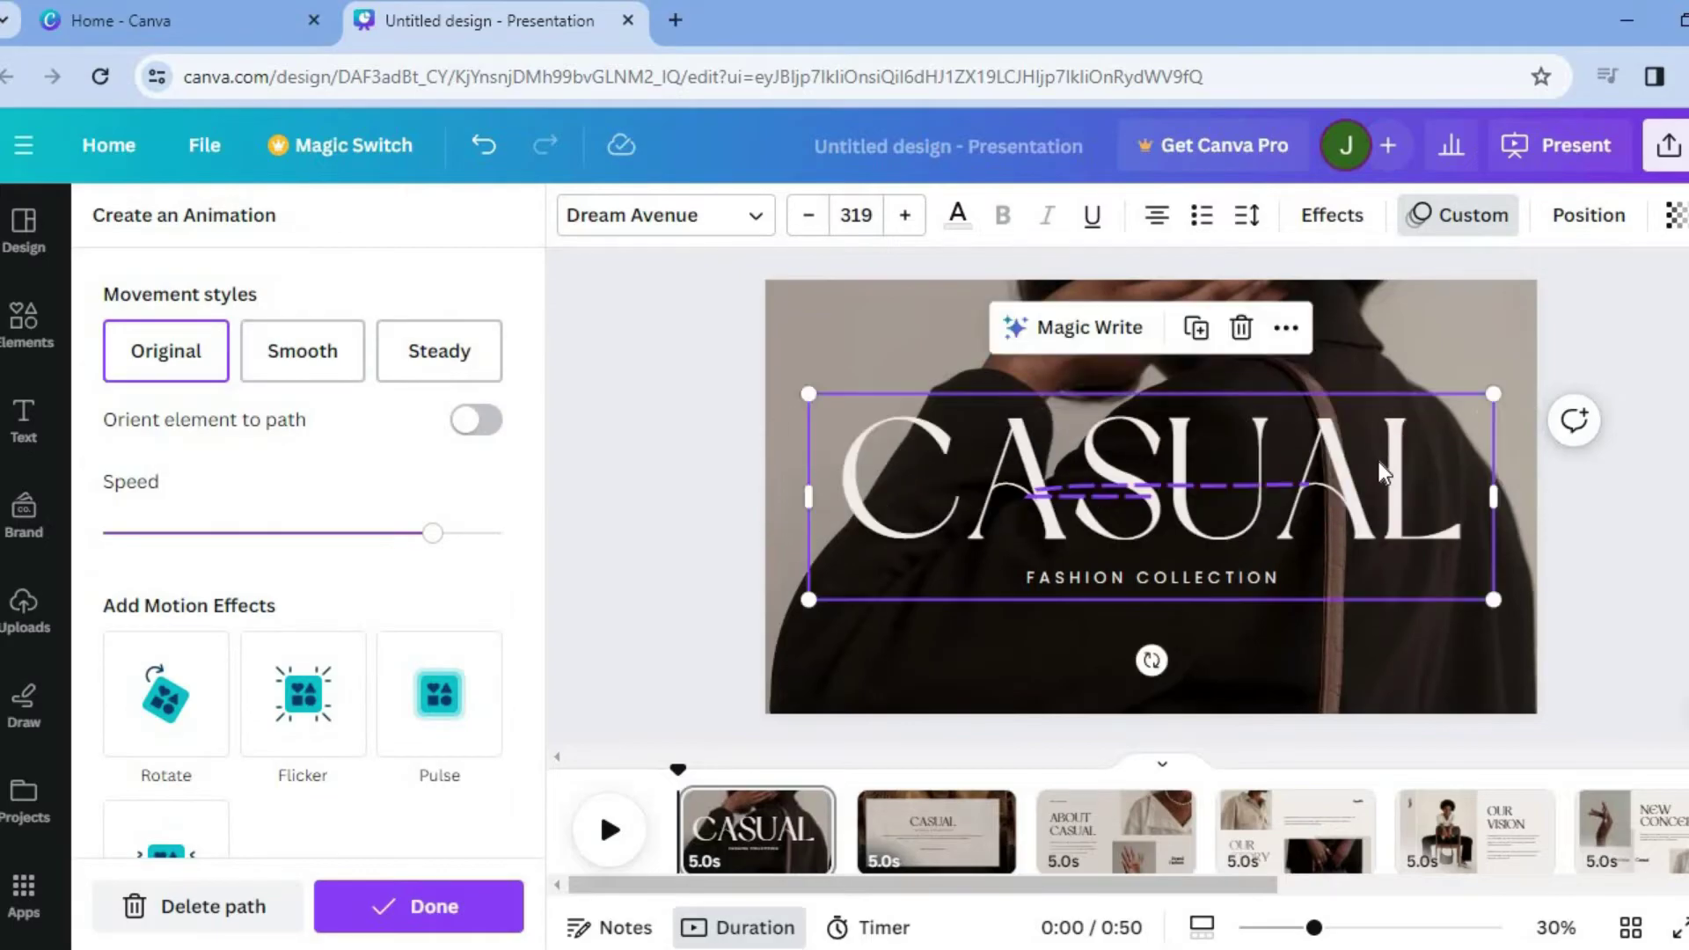
click(308, 354)
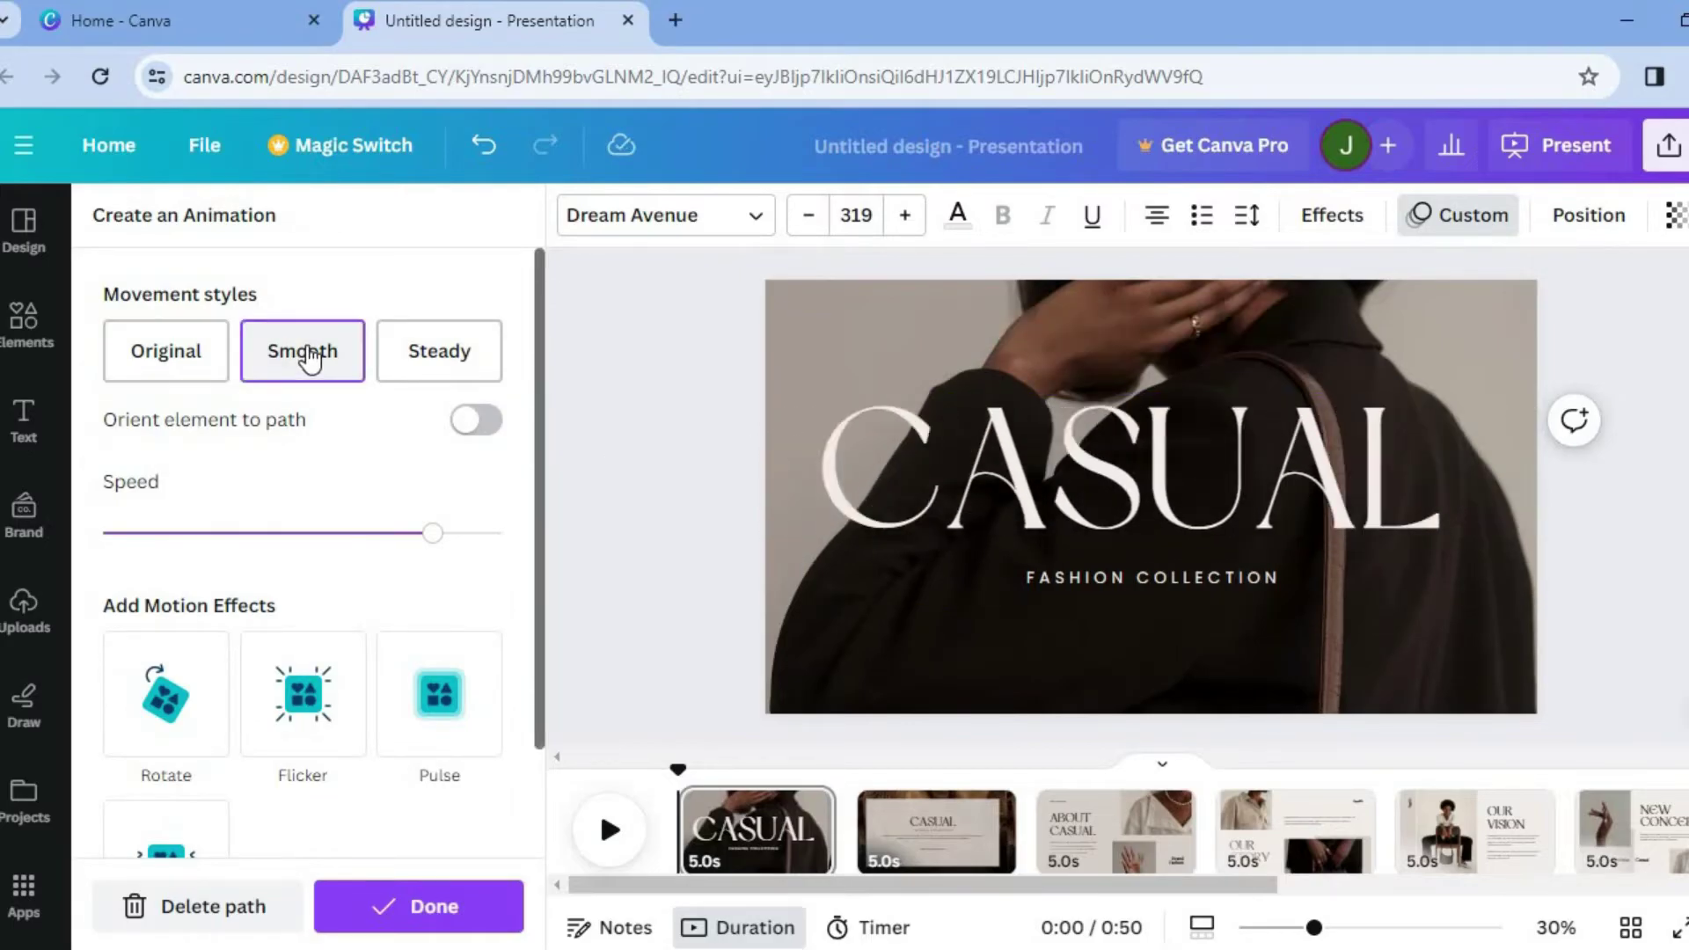
click(438, 365)
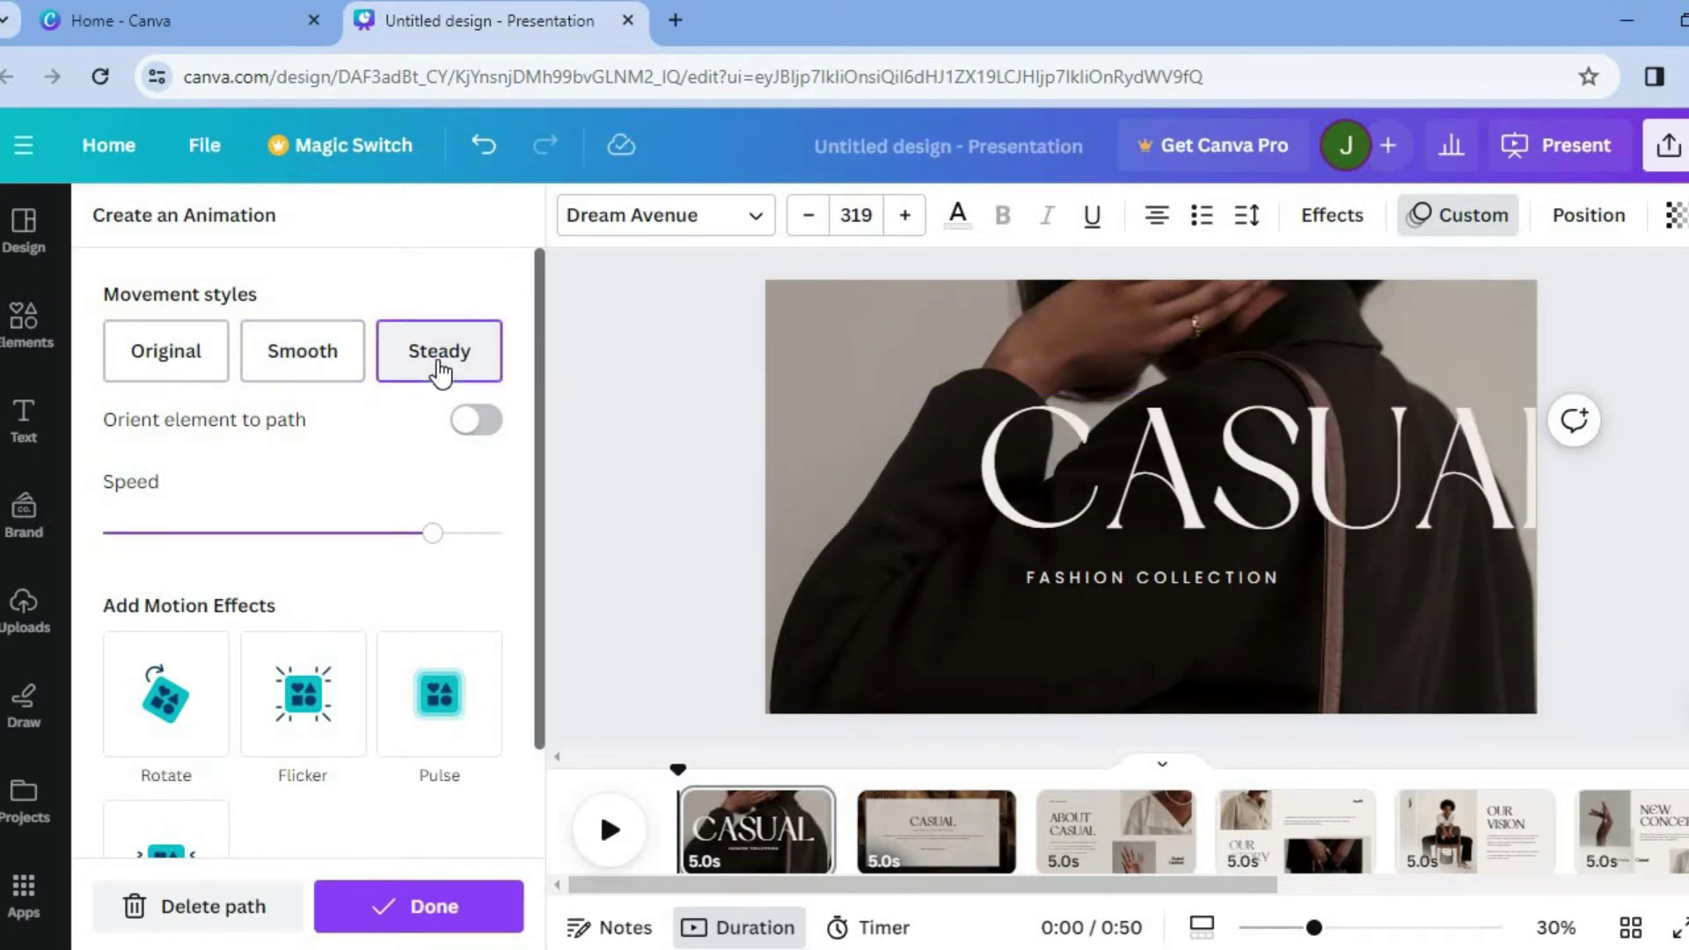
click(302, 366)
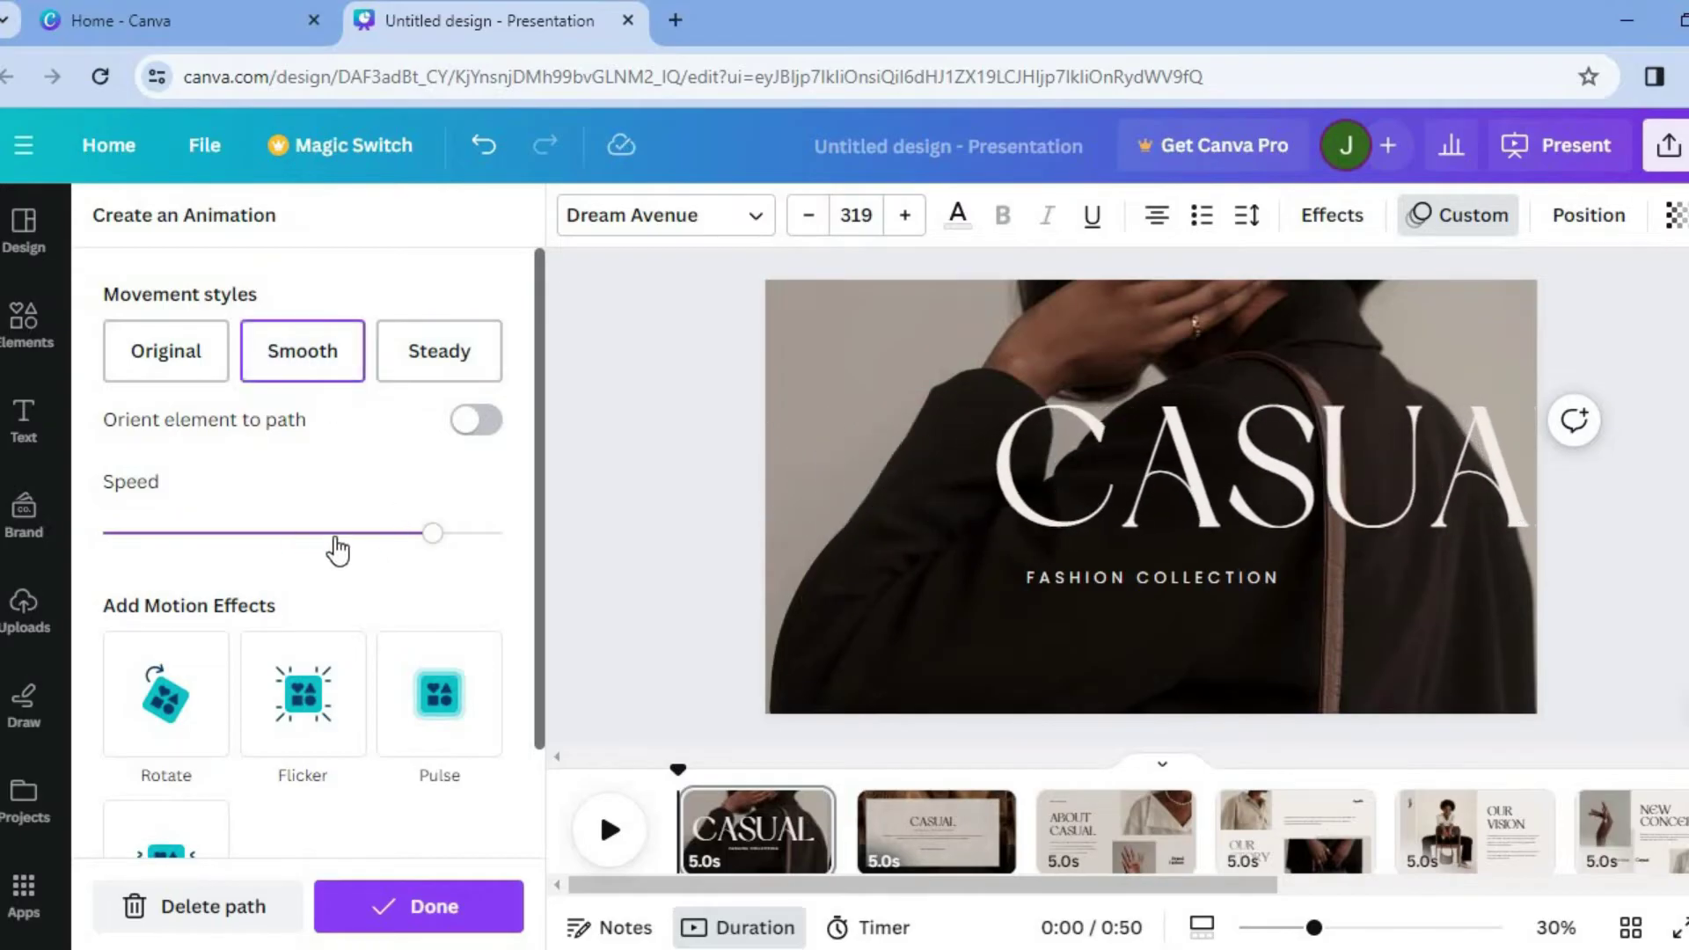
drag(431, 534, 209, 545)
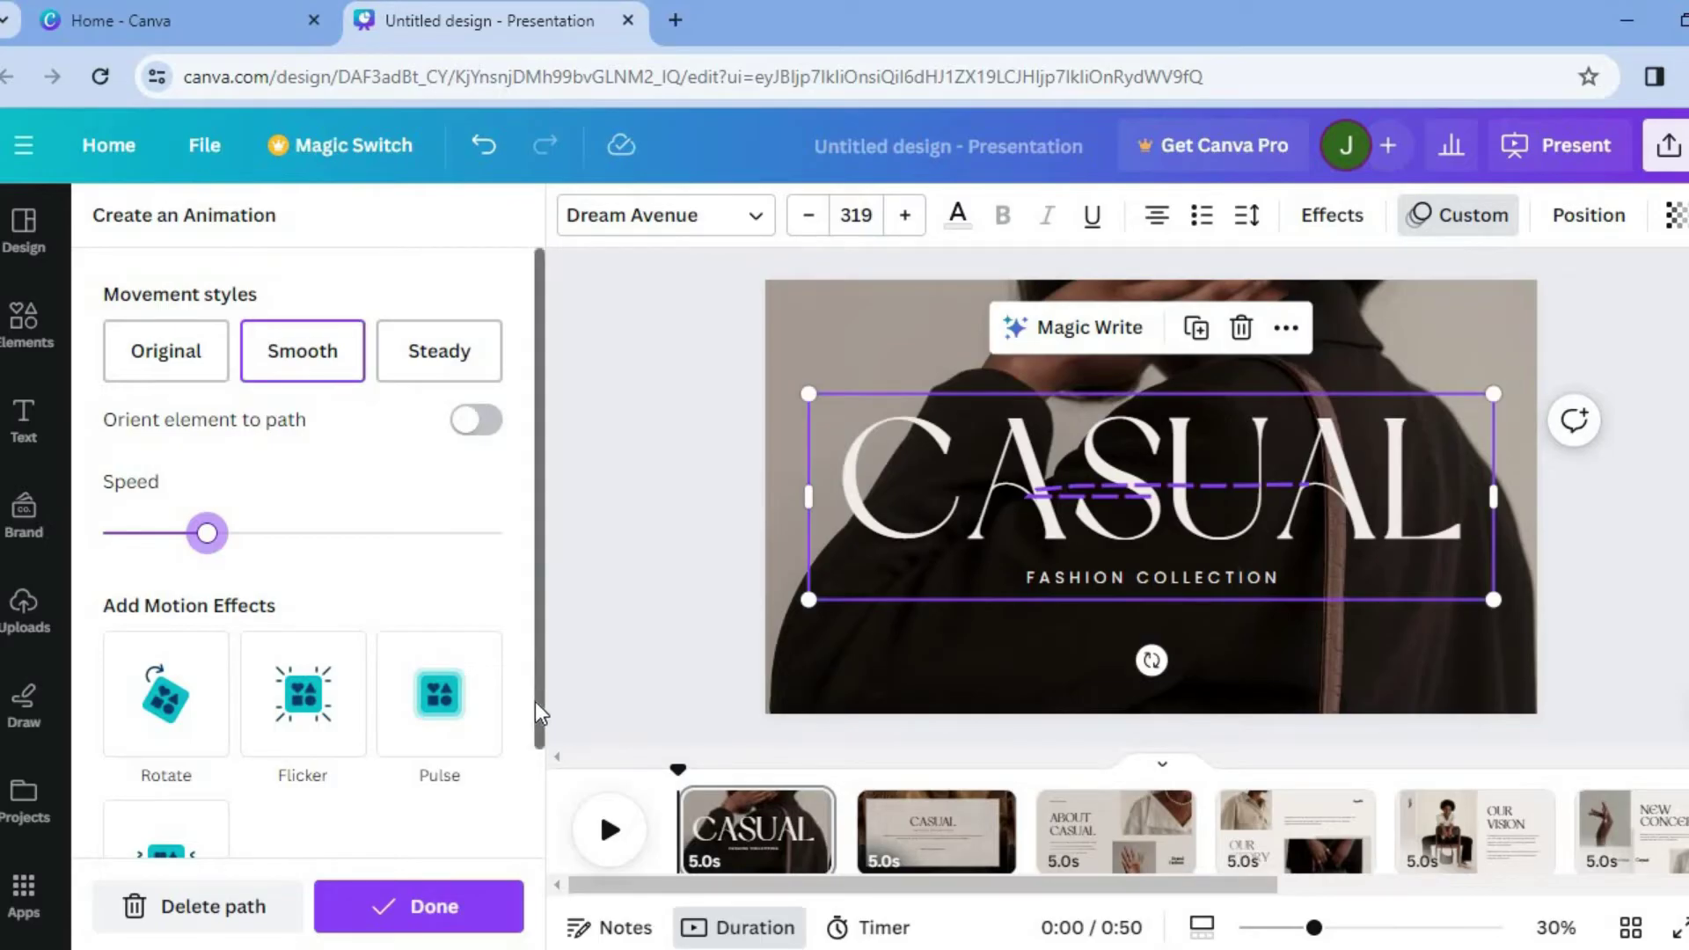
scroll(535, 700, down, 2)
Step: Go to page 5, the OUR VISION slide, and select the seated-model photo
click(410, 914)
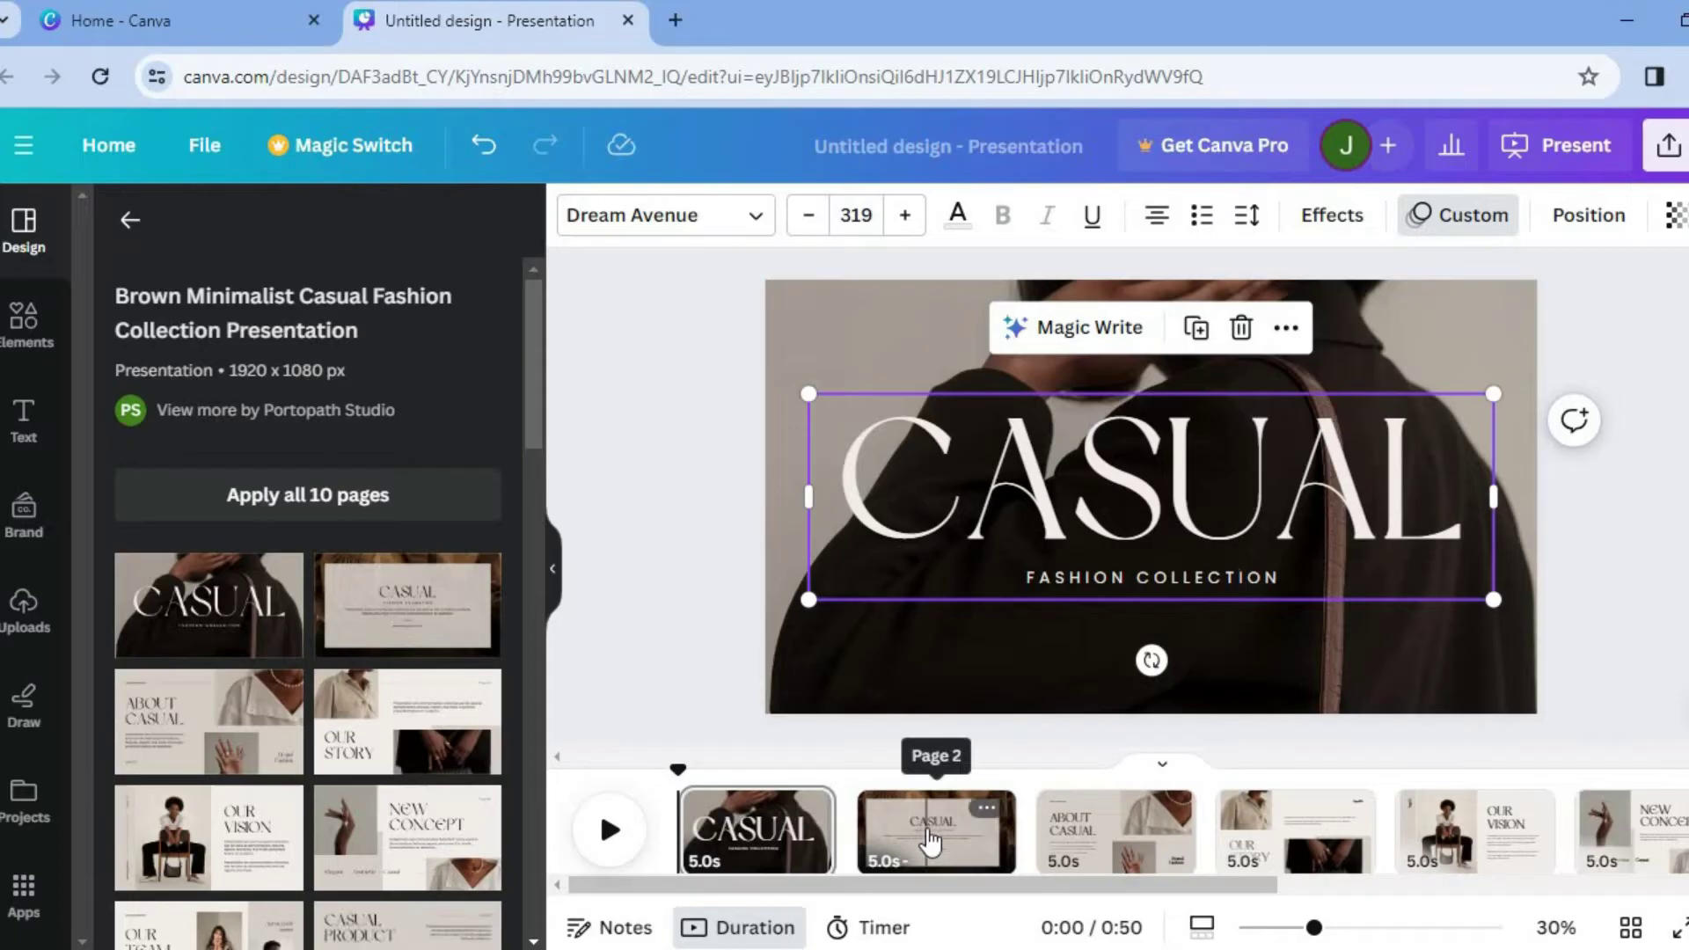
mouse_move(941, 844)
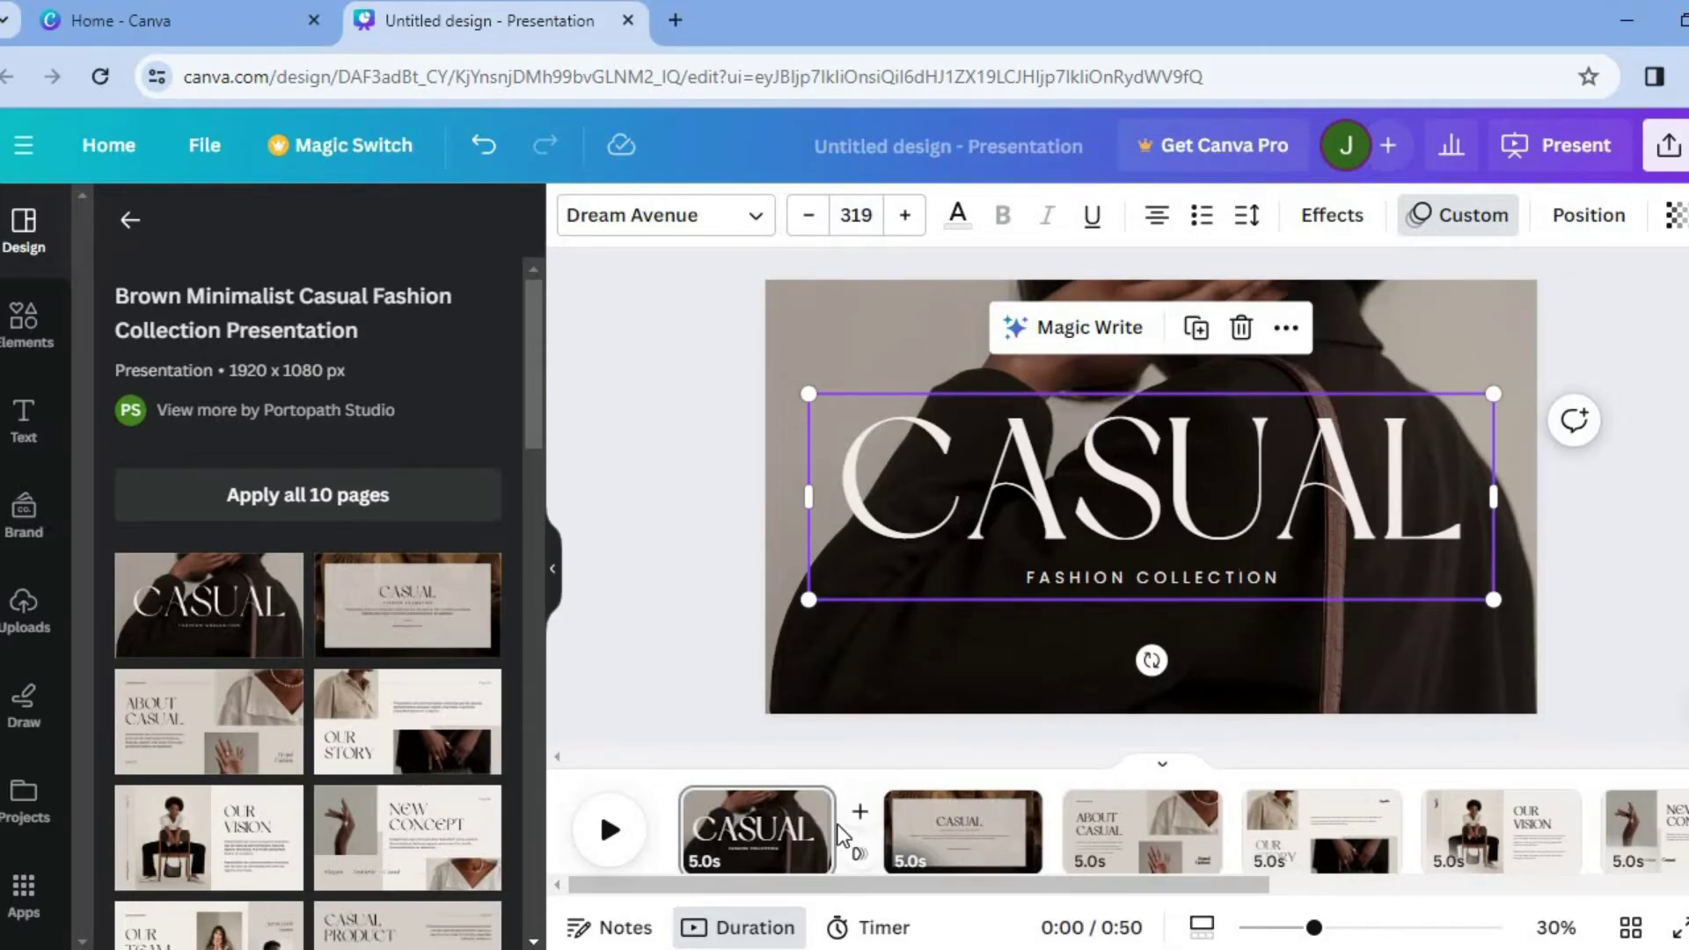
click(946, 849)
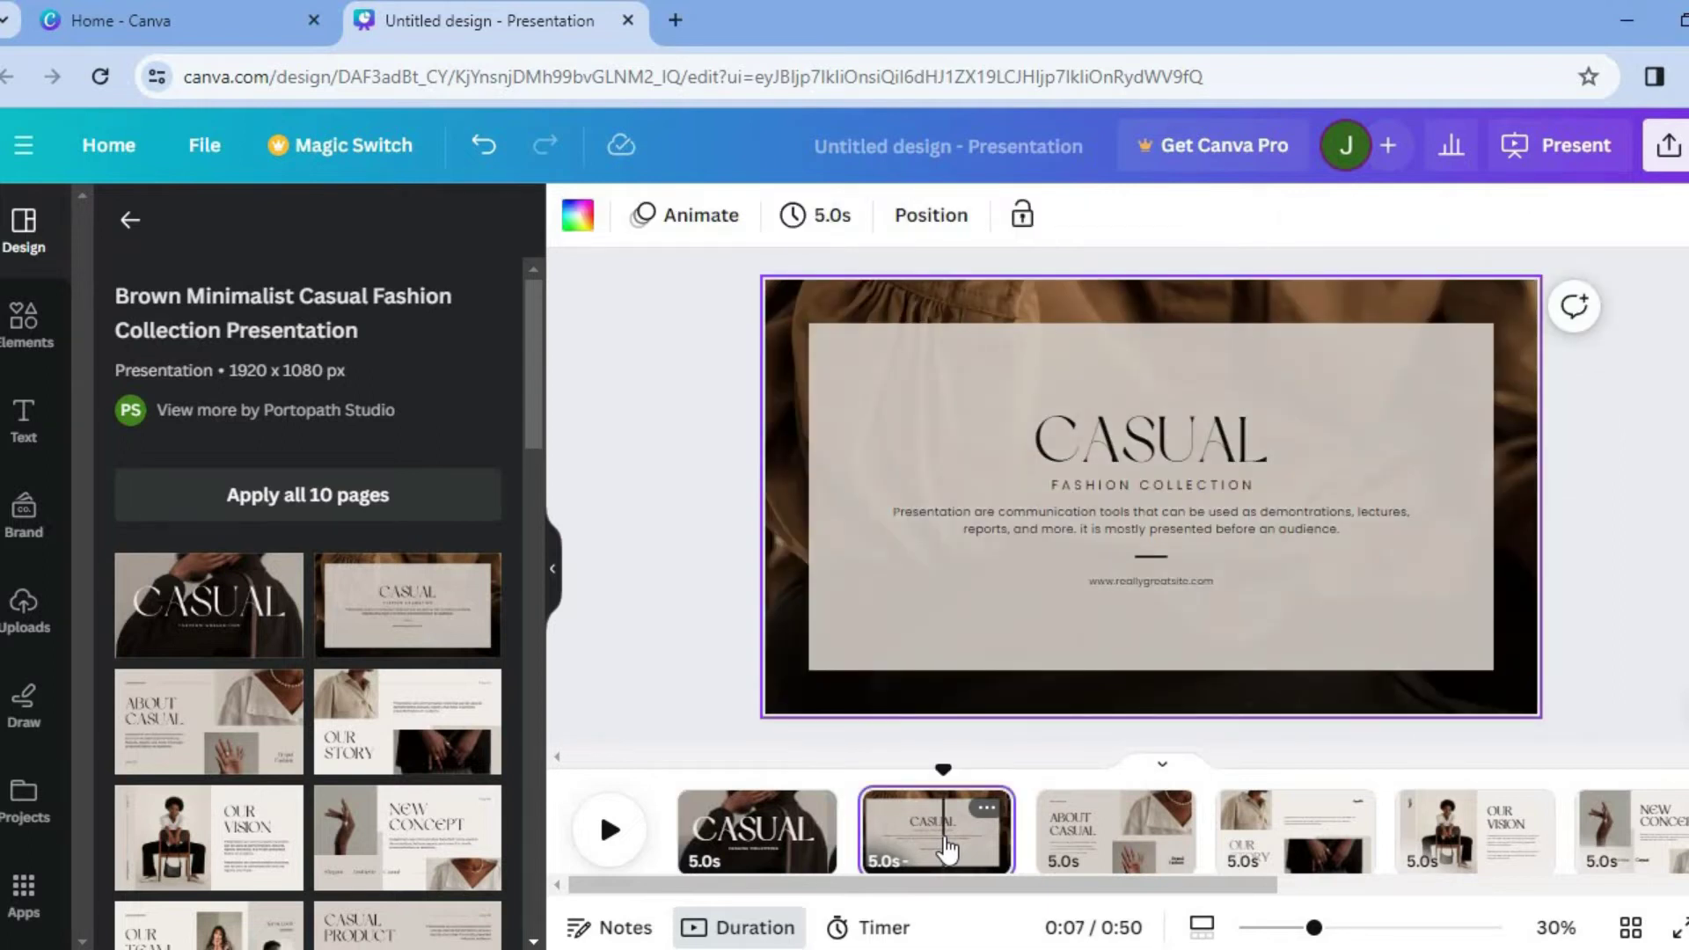
click(1152, 426)
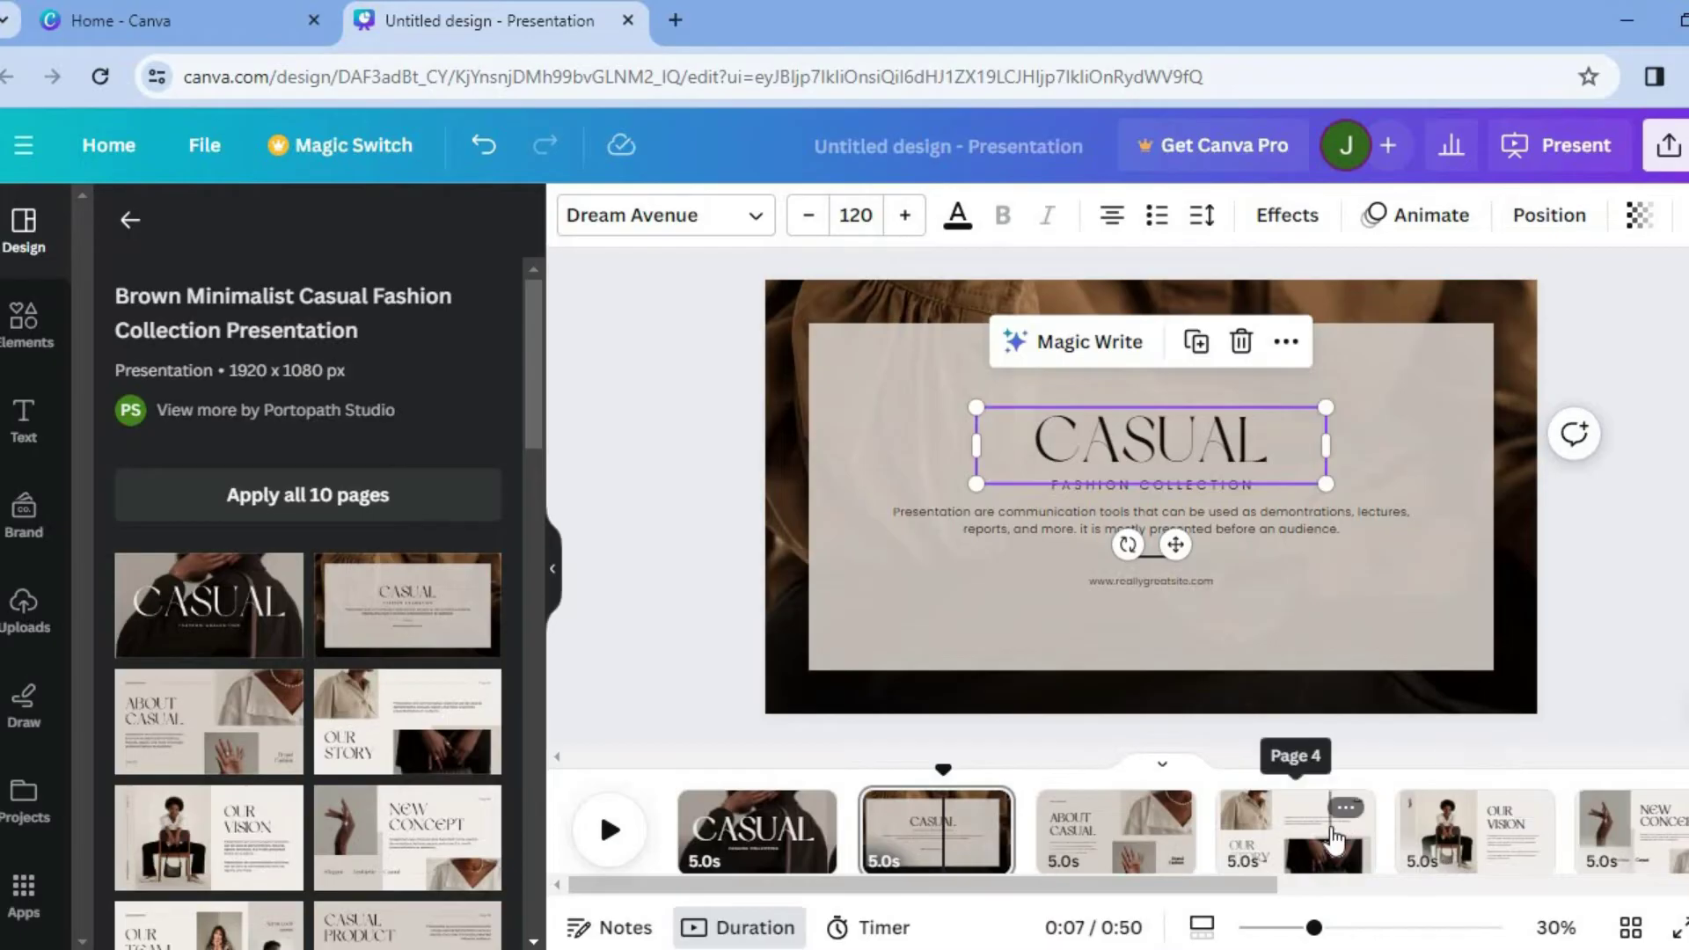
click(1449, 844)
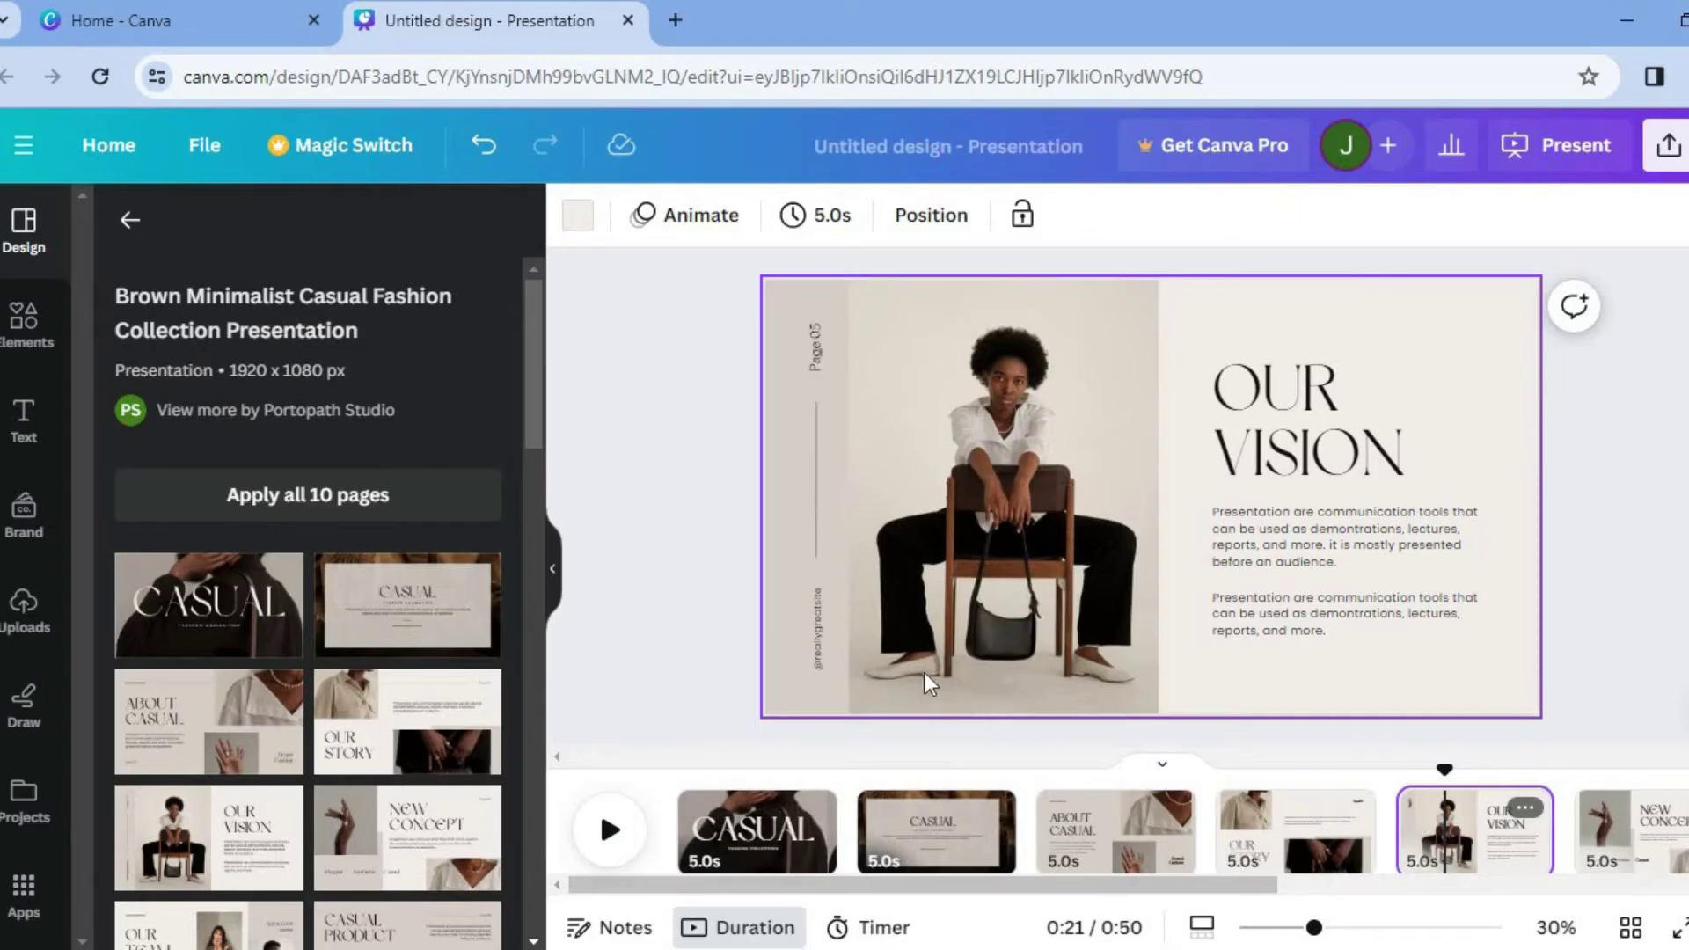
click(985, 526)
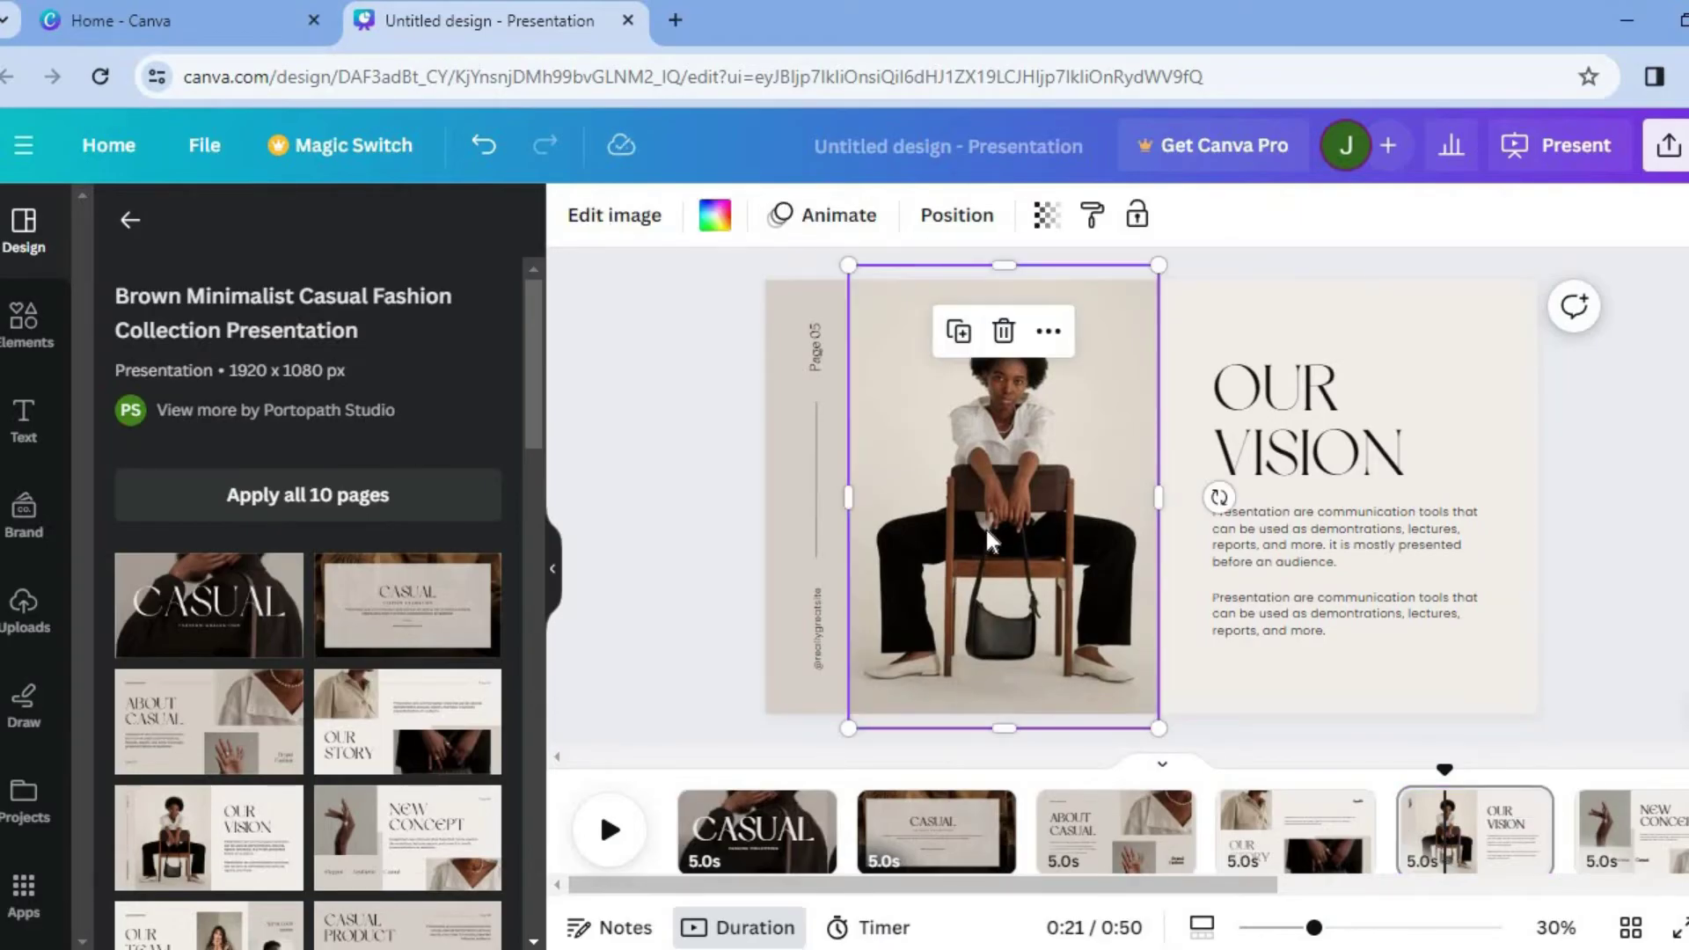
Step: Give the seated-model photo the Breathe photo animation, then select the OUR VISION title
click(816, 225)
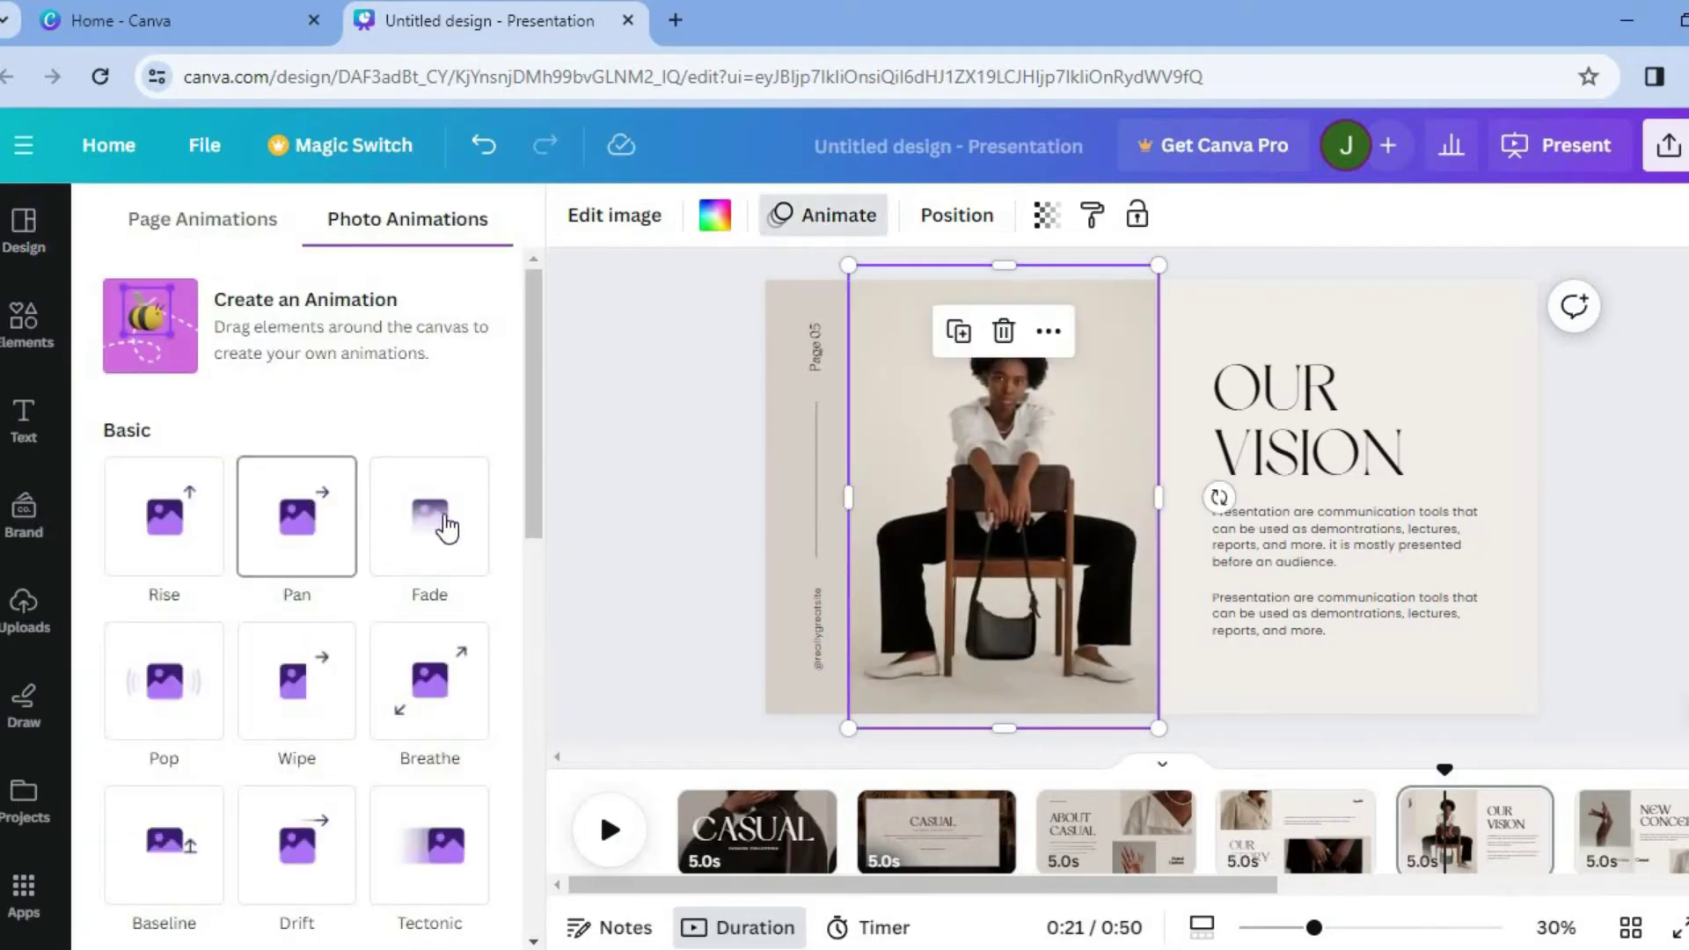
click(419, 698)
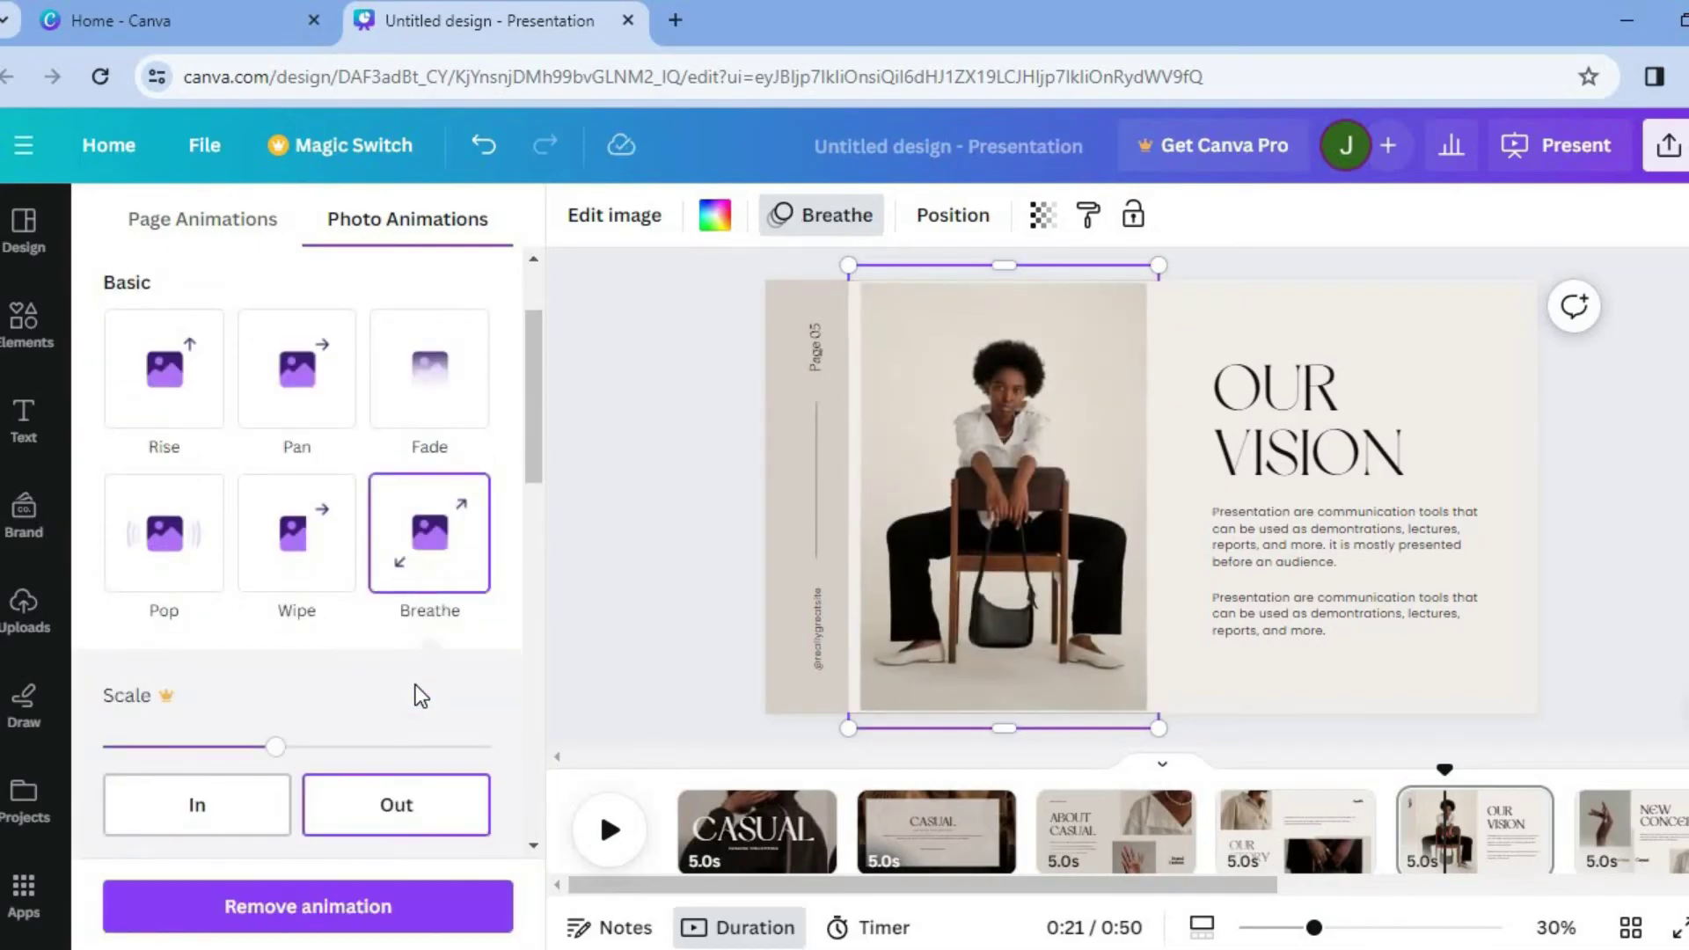
drag(529, 437, 526, 555)
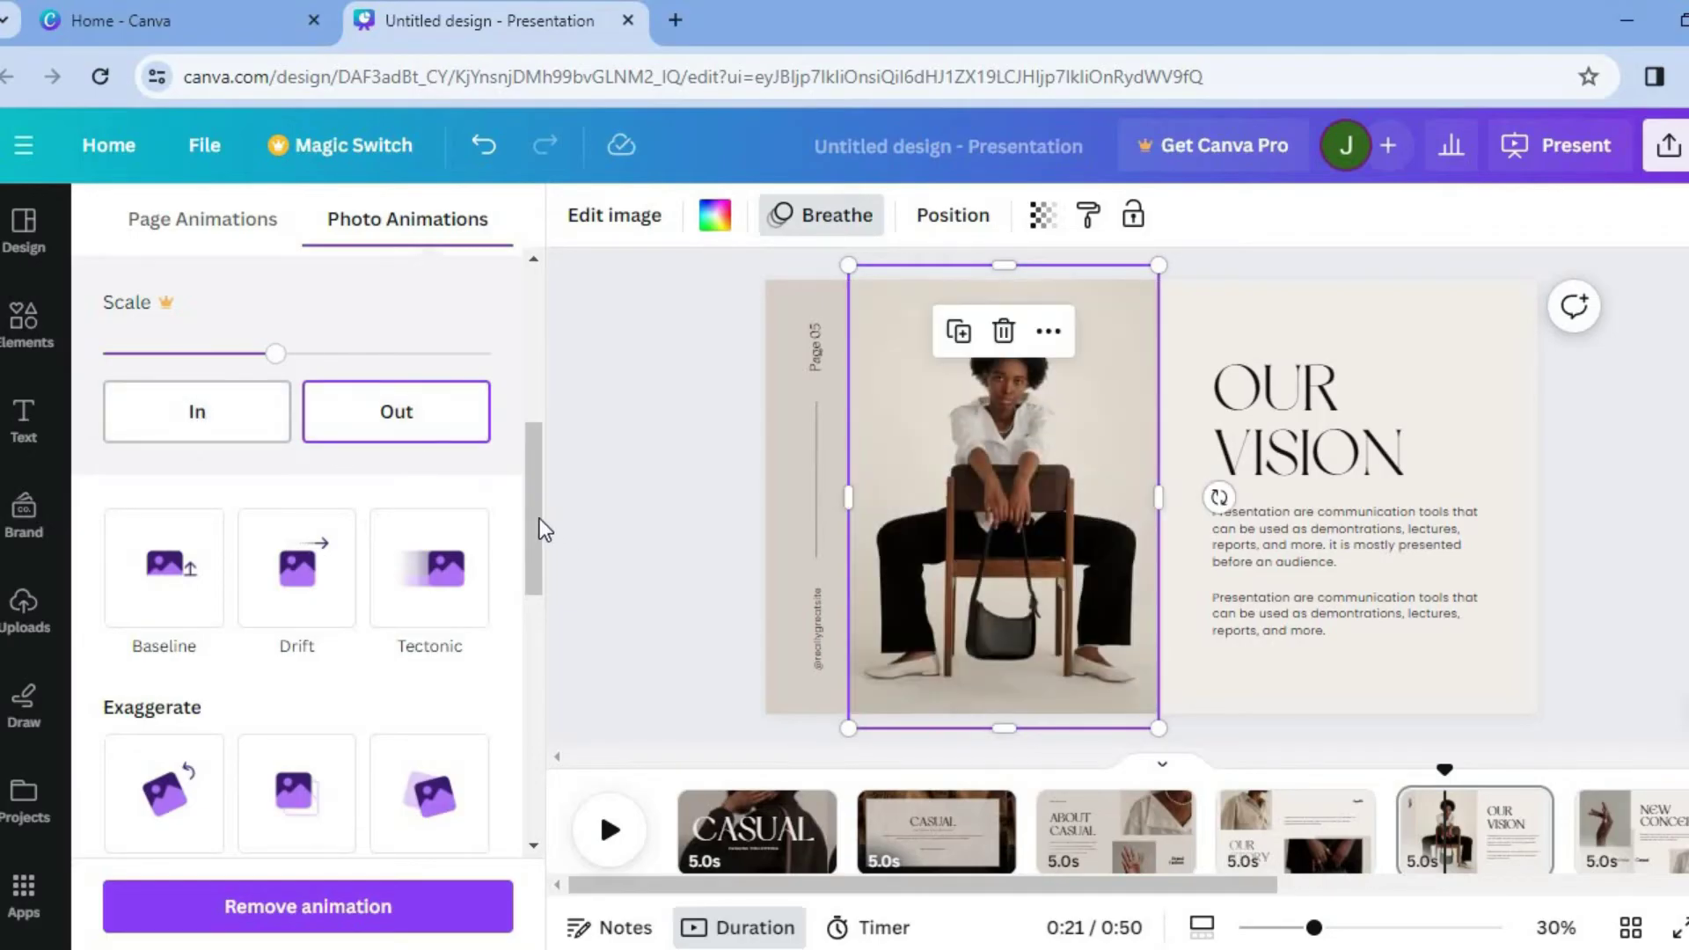
drag(530, 517, 529, 663)
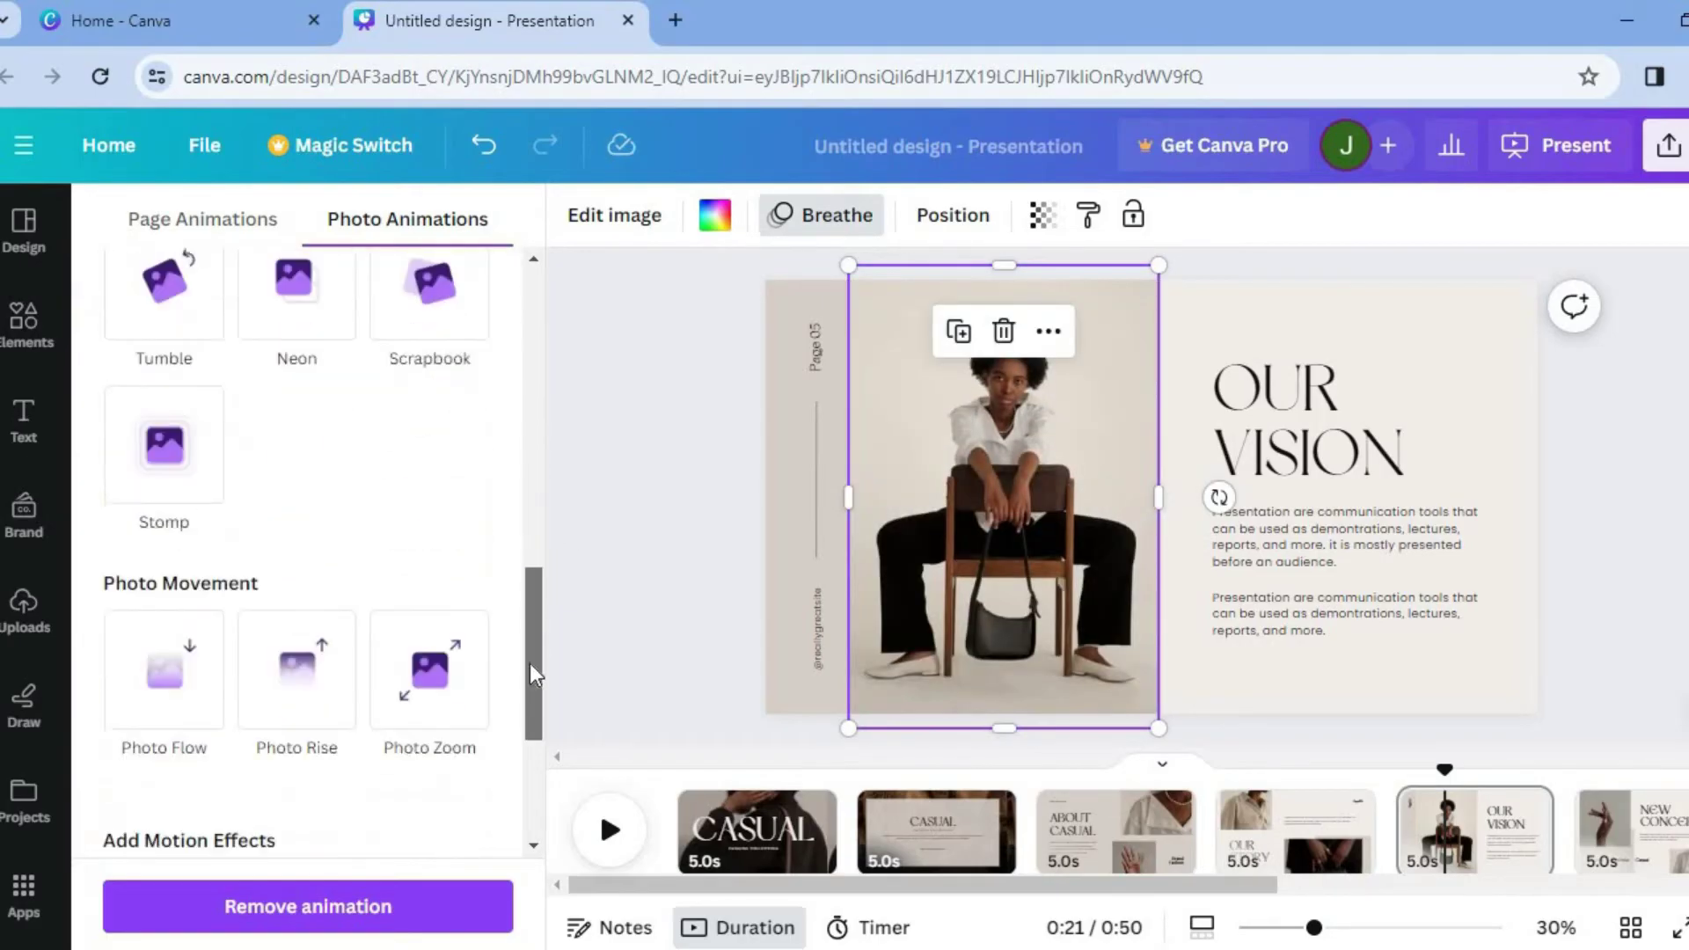
click(1322, 426)
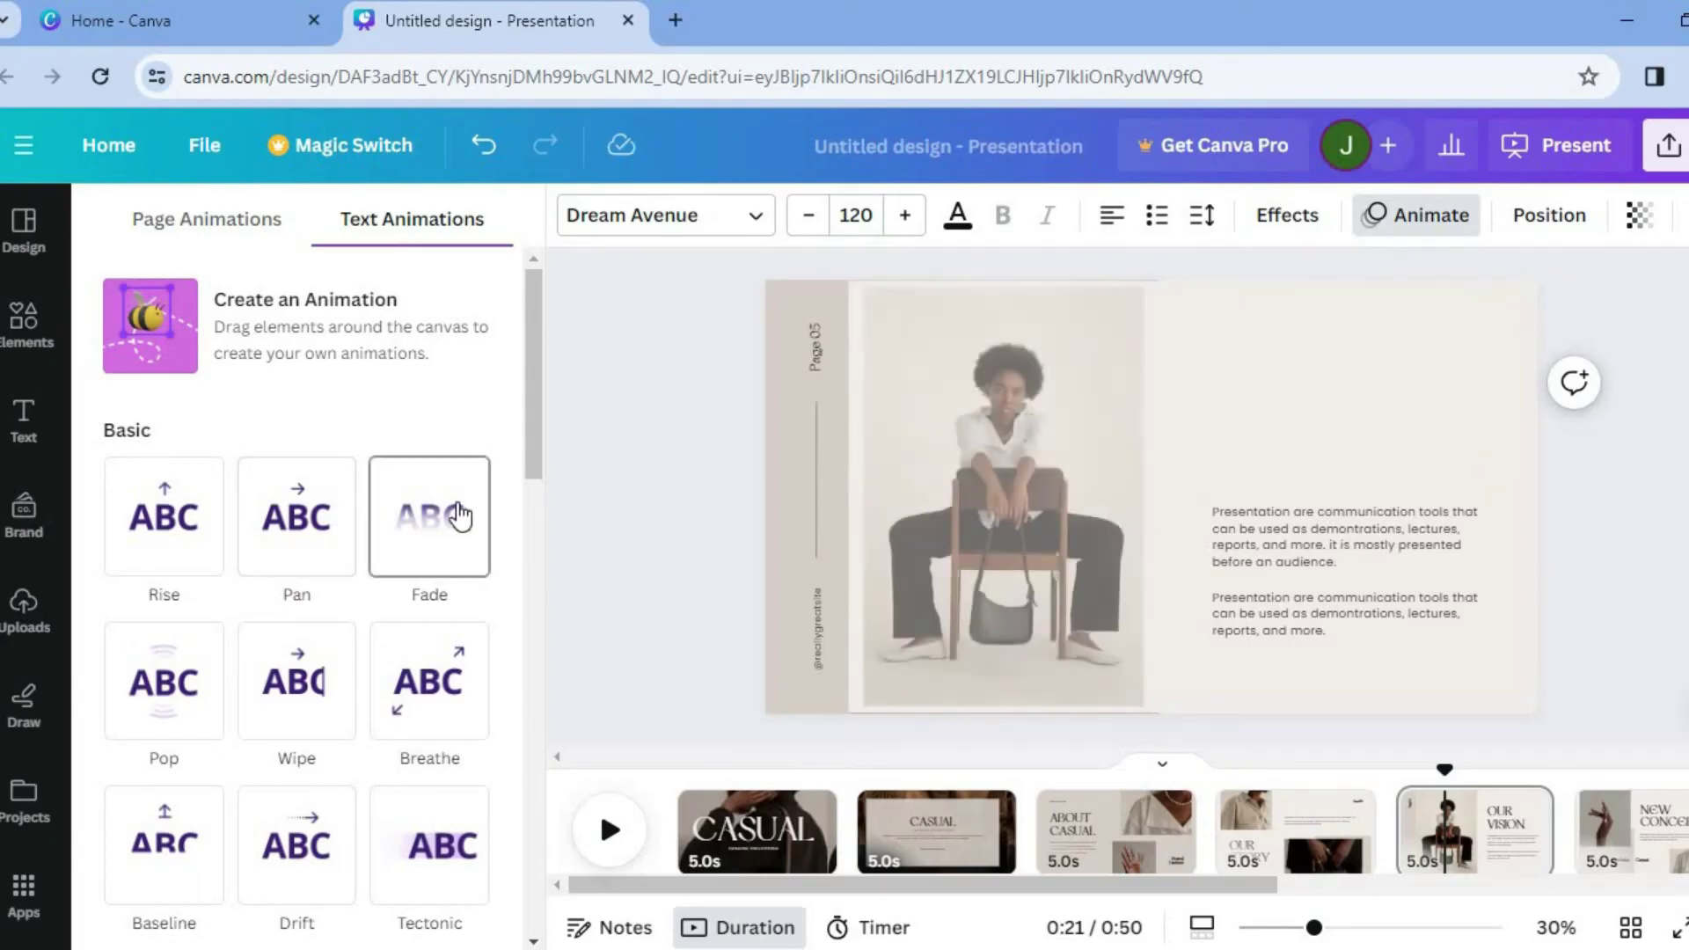
Step: Apply the Fade text animation to the OUR VISION title and rewind playback to 0:20
click(458, 514)
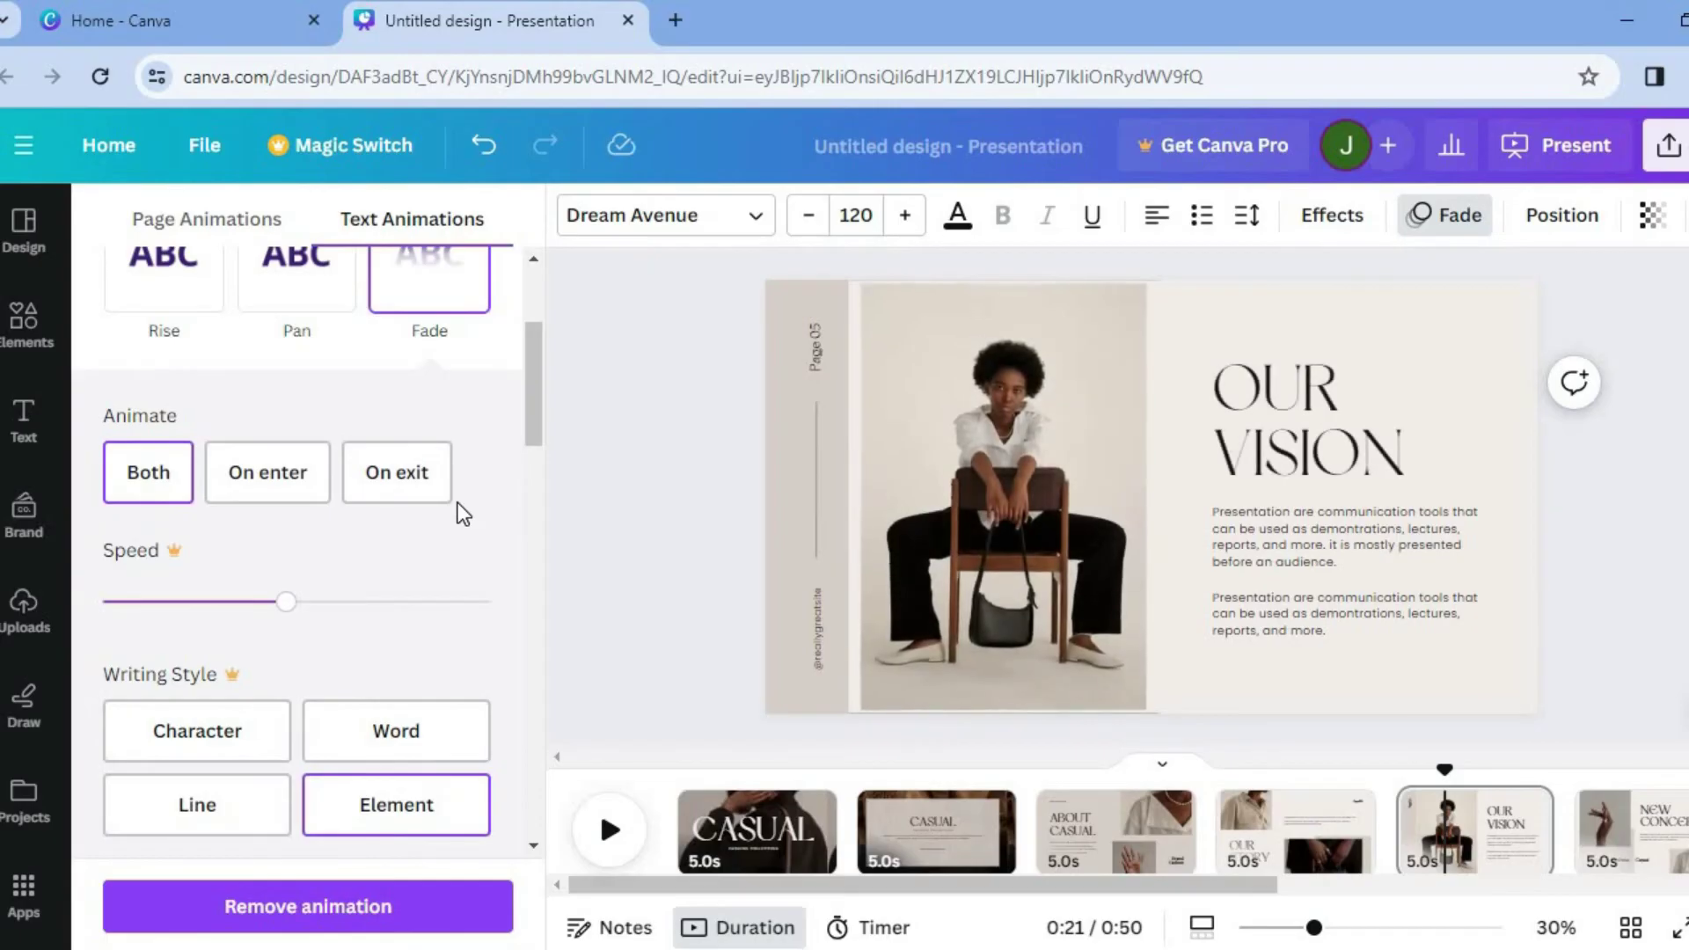
click(255, 472)
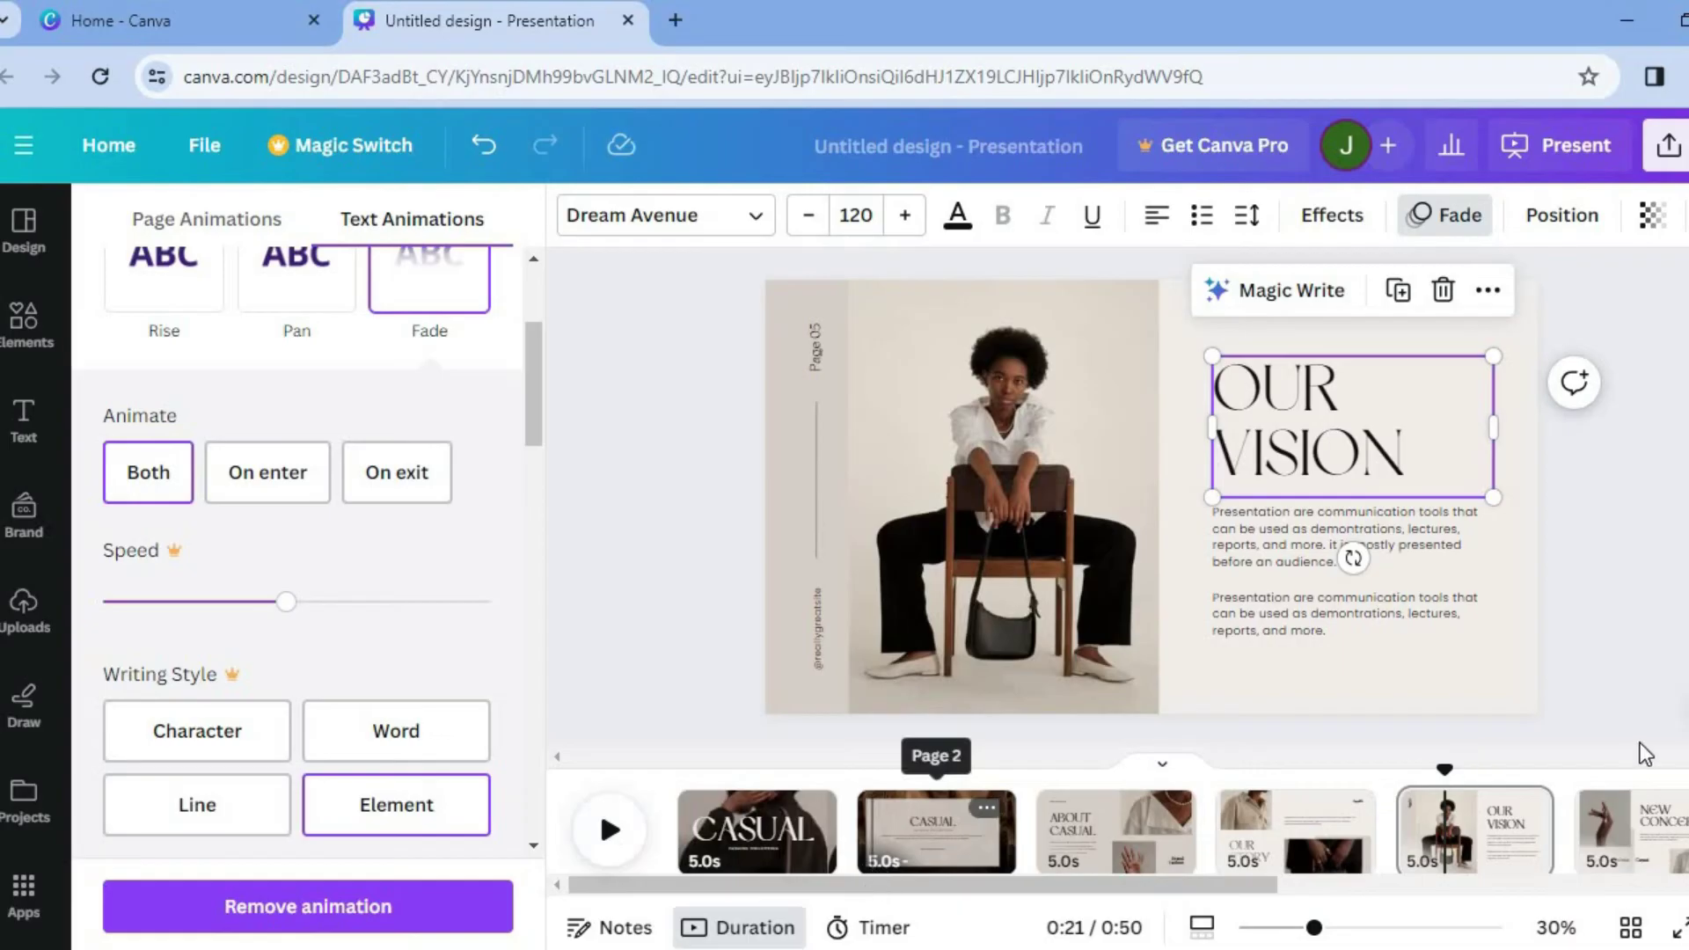
drag(1445, 780, 1395, 774)
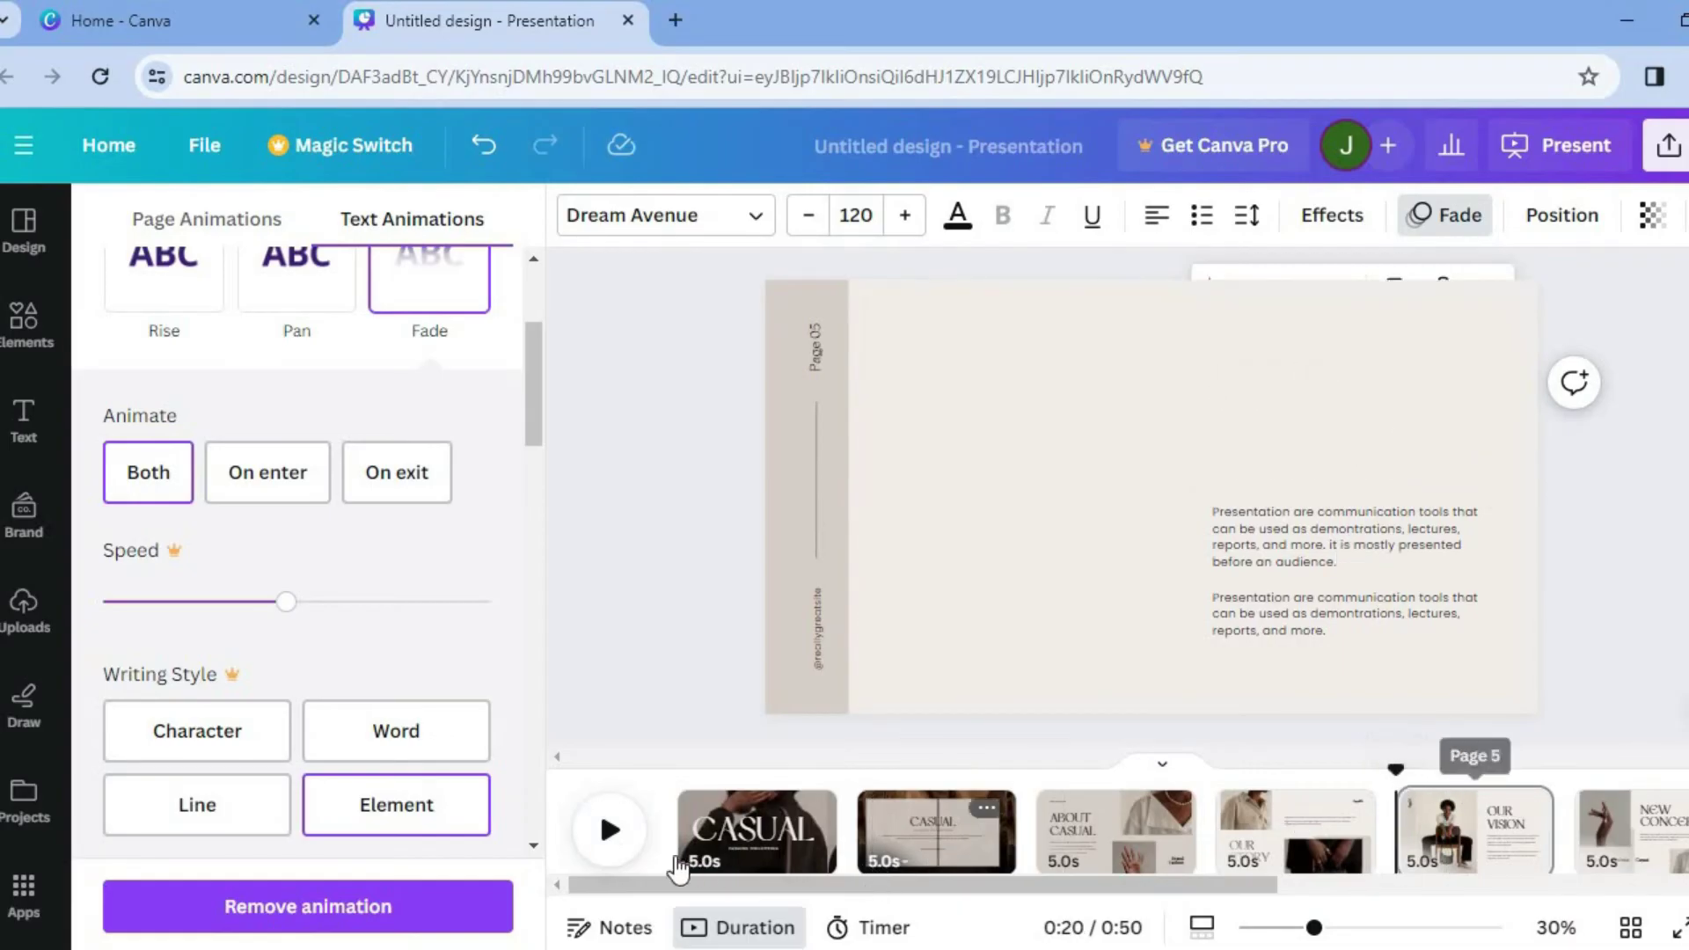
Step: Play the slides and pause once the NEW CONCEPT slide shows at 0:27
click(607, 831)
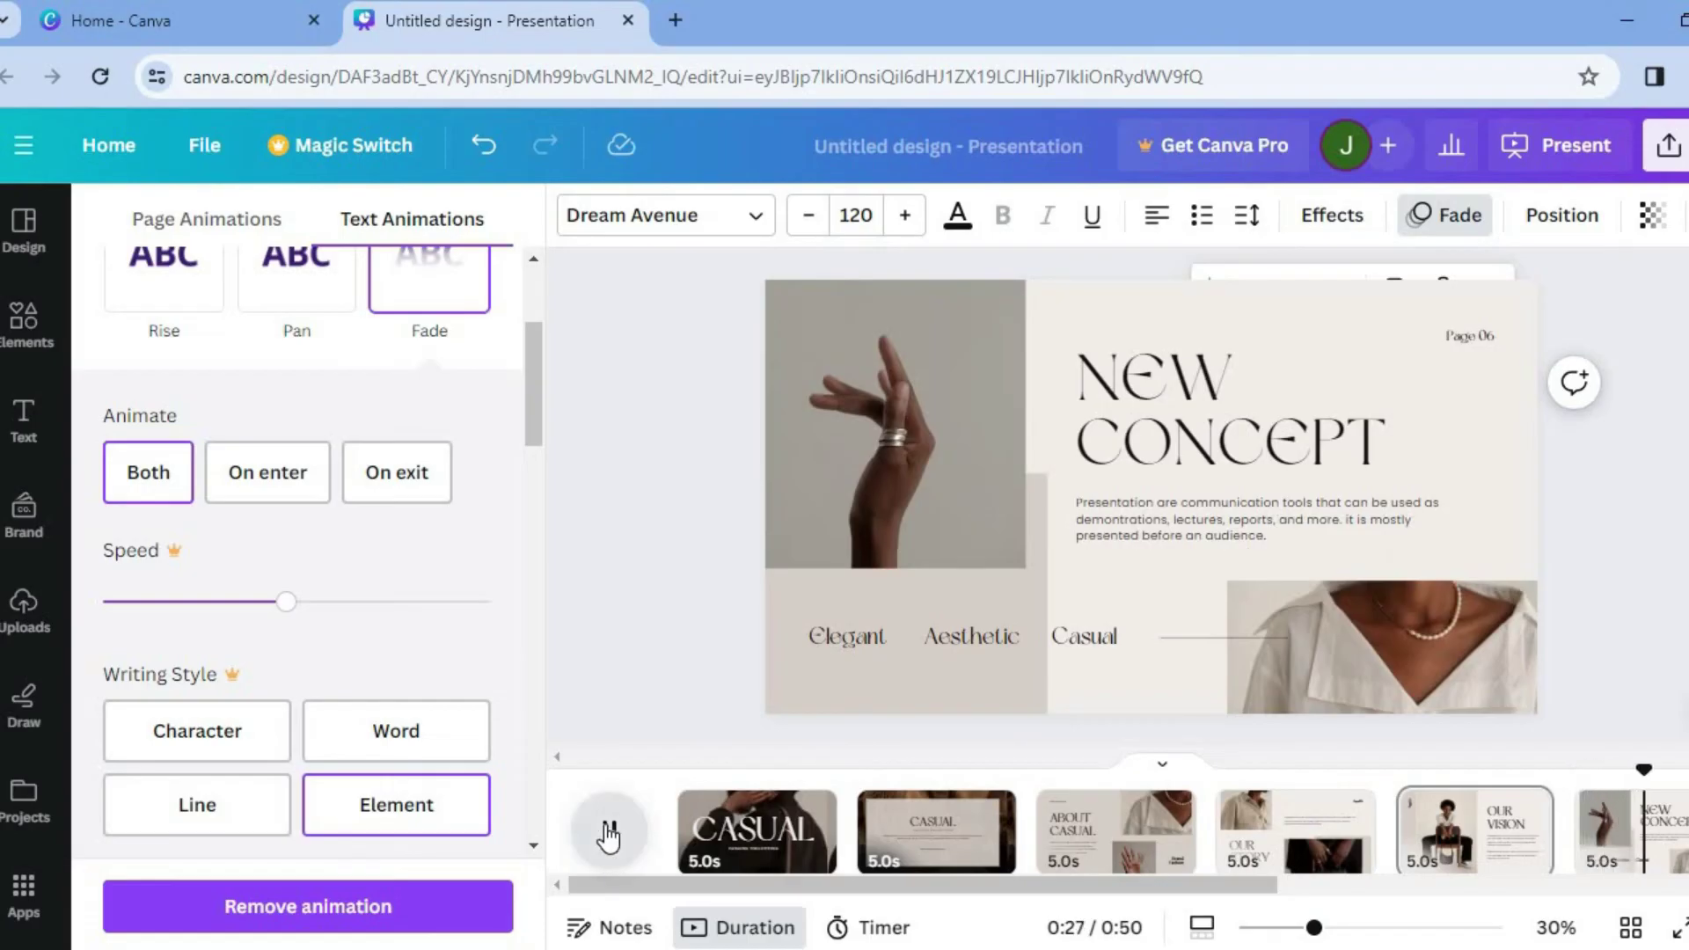
click(607, 834)
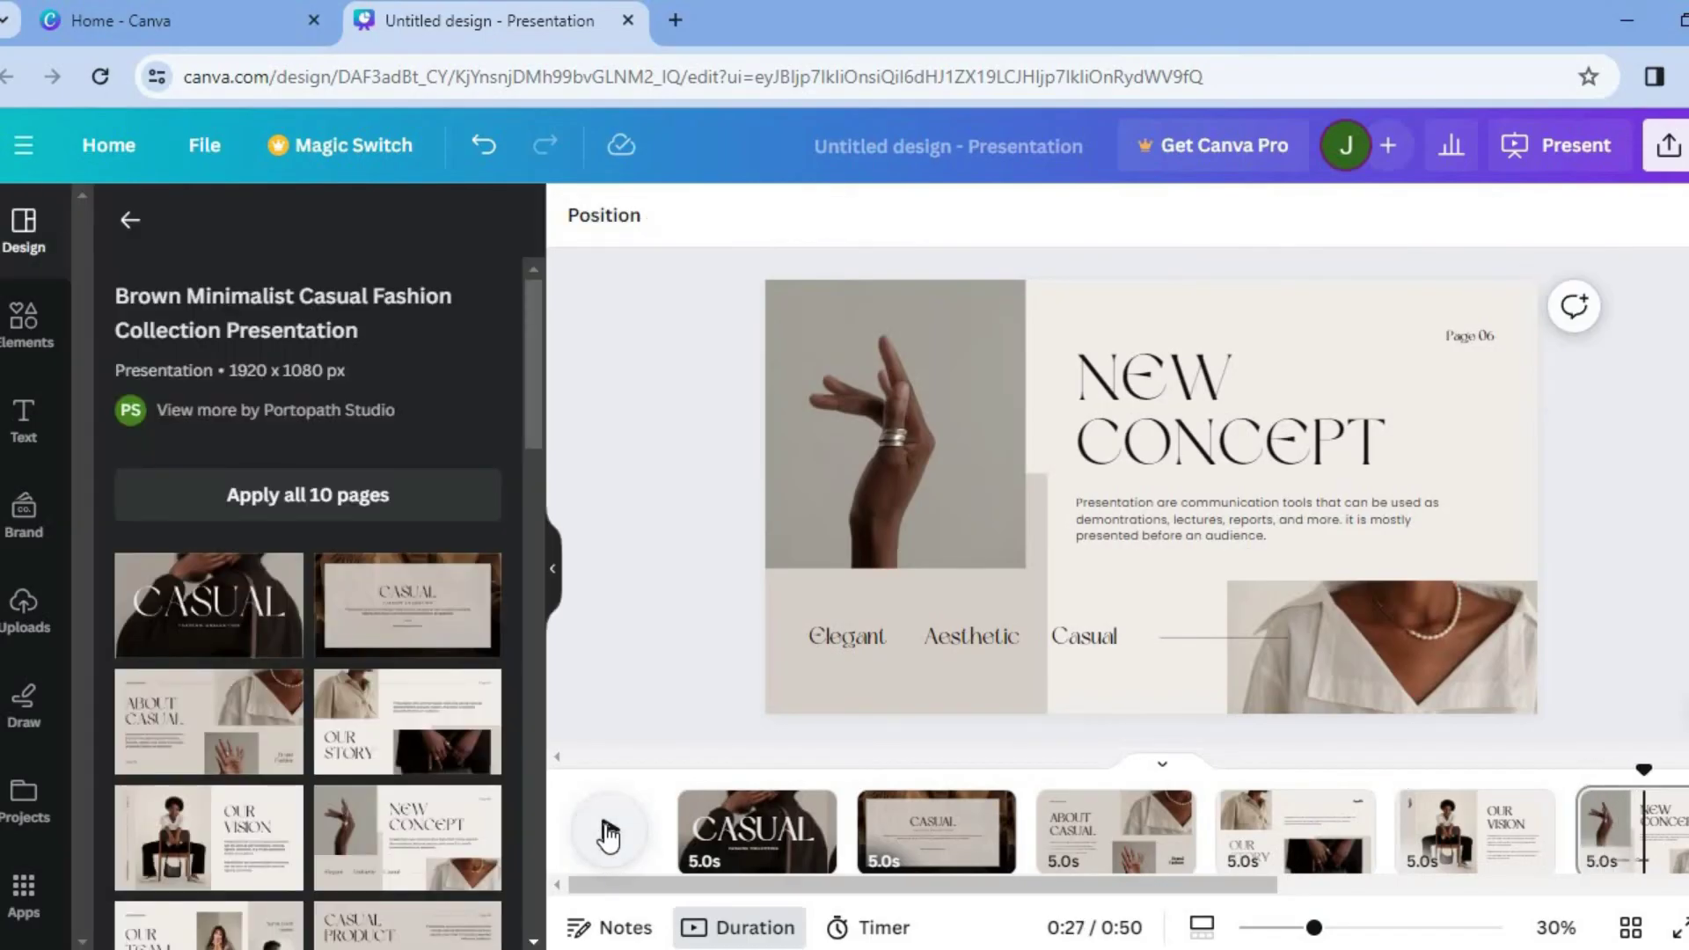
Step: Show the 05:00 countdown timer over the NEW CONCEPT slide
click(877, 932)
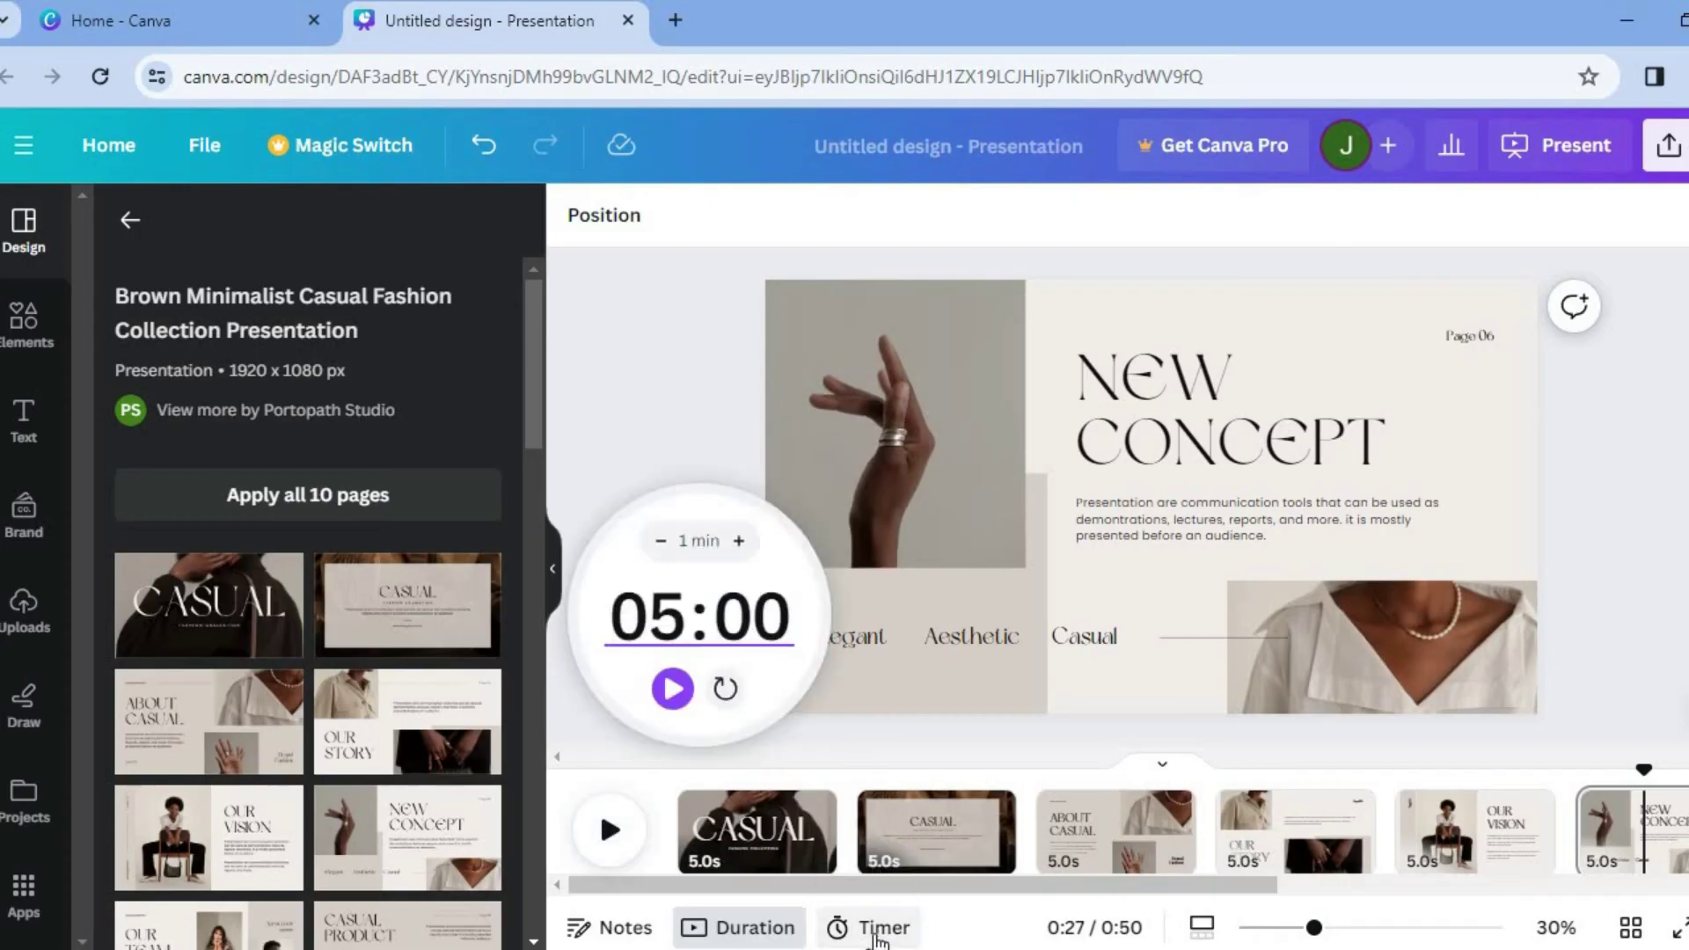
mouse_move(763, 651)
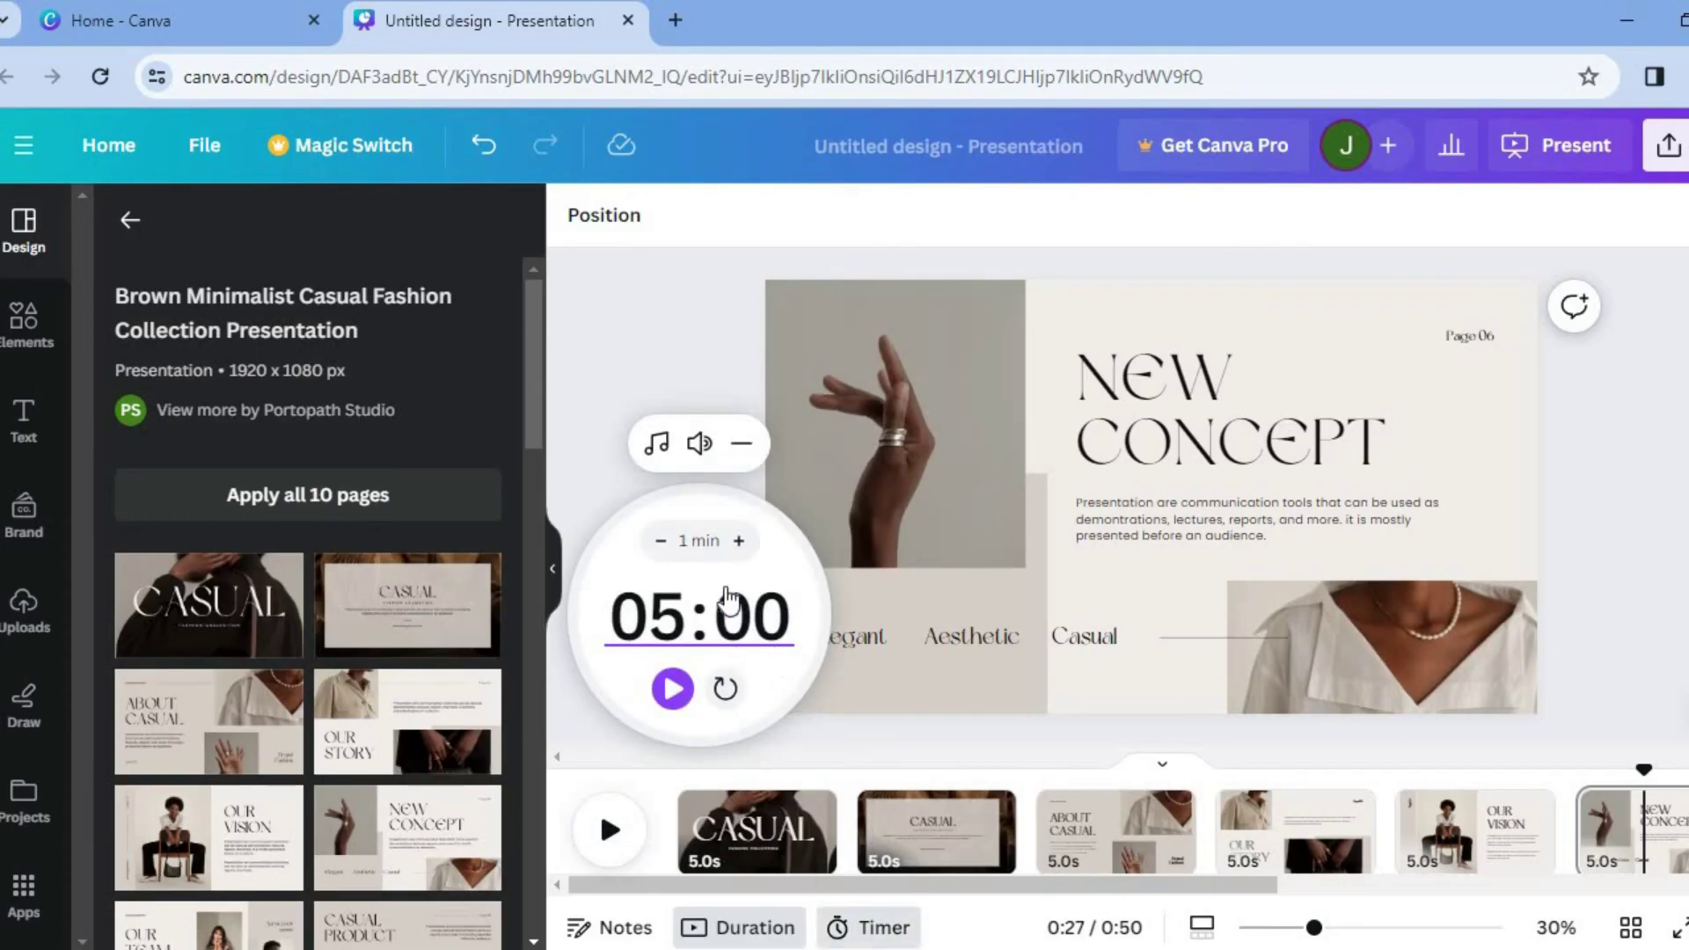